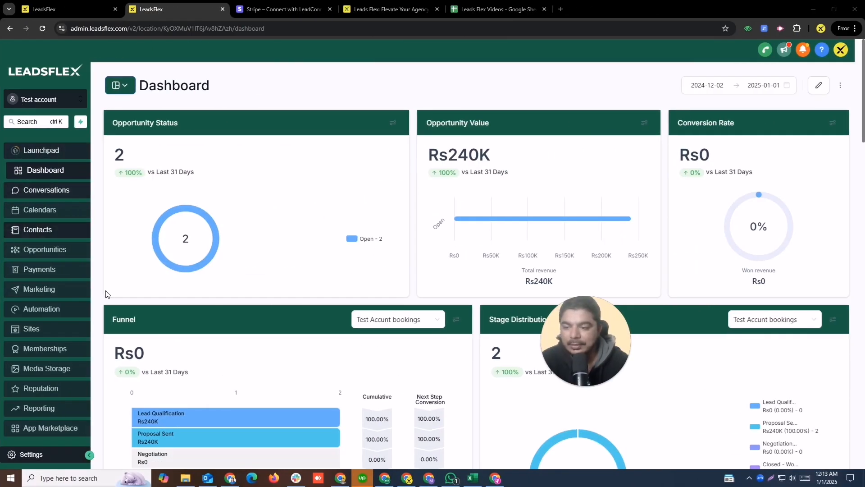
Step: Connect the Leads Flex Facebook page to the Social Planner in the marketing section
left_click(40, 290)
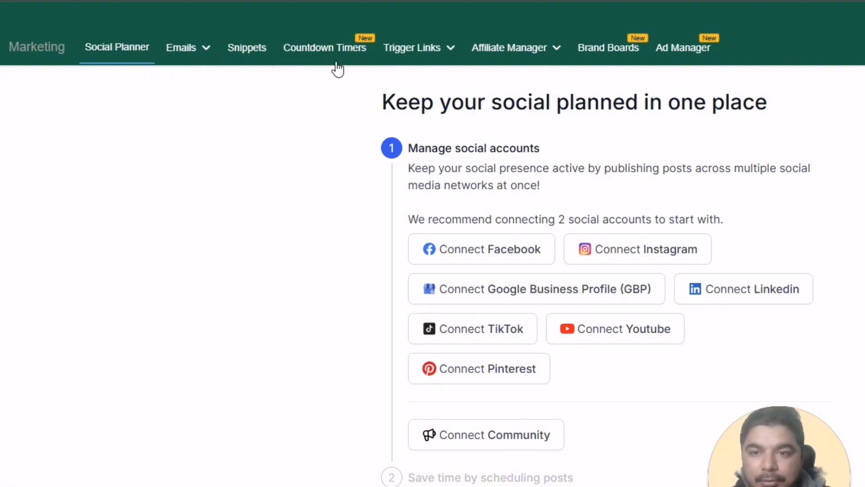
mouse_move(471, 52)
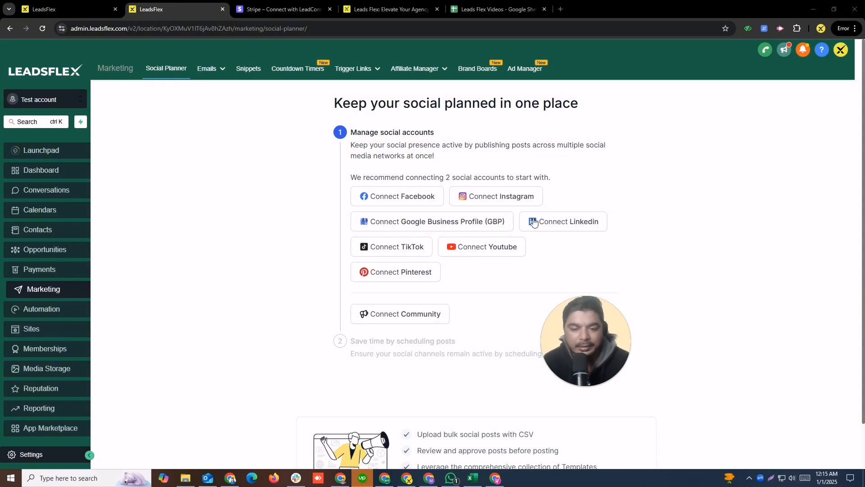
left_click(419, 198)
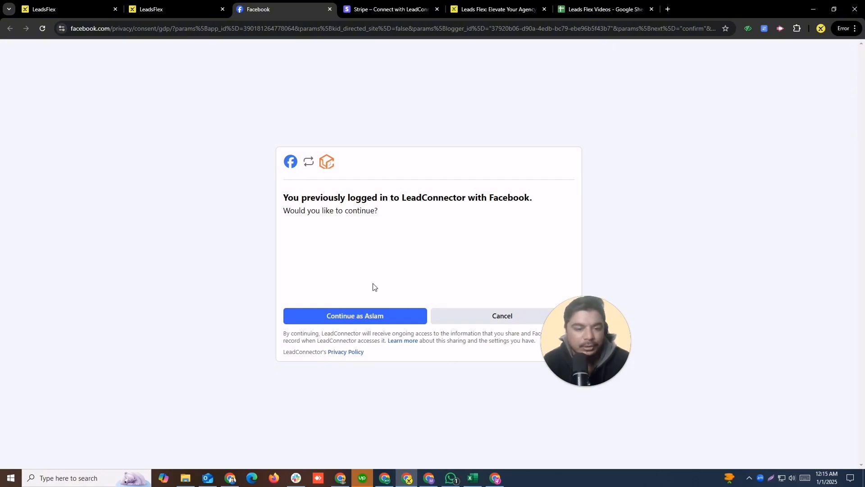
left_click(362, 315)
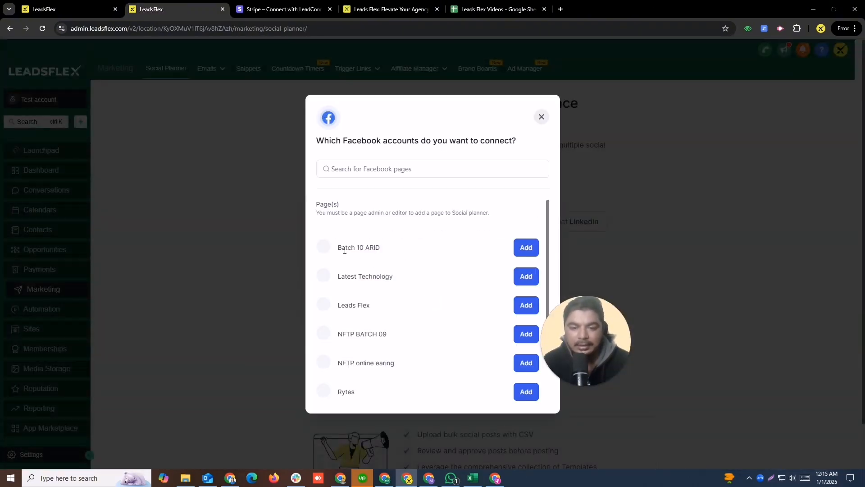
left_click(515, 305)
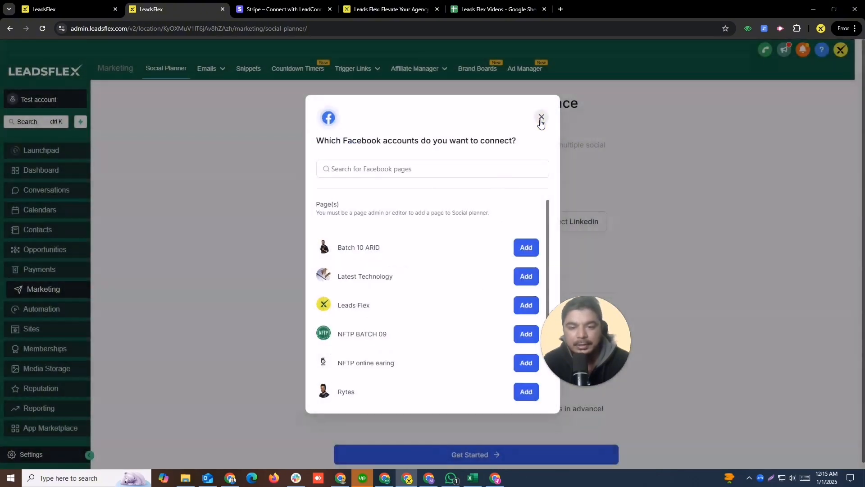
left_click(543, 119)
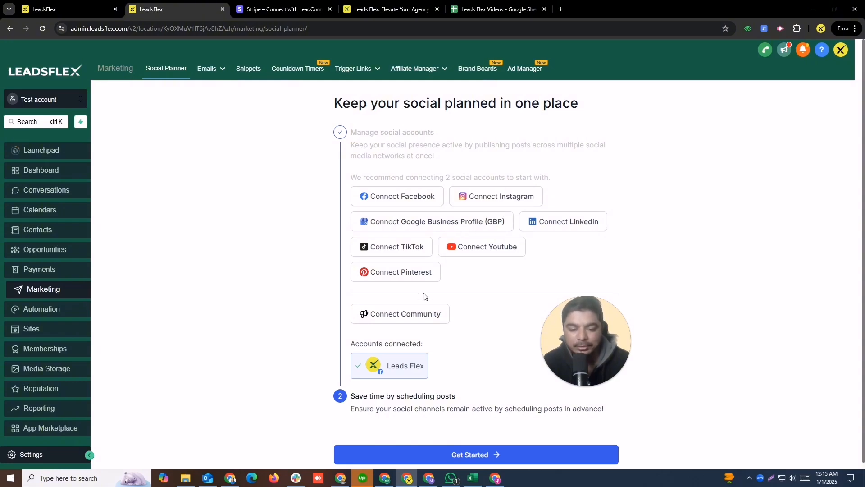
Step: Finish the Social Planner setup and start a new post addressed to the Leads Flex Facebook account
left_click(469, 456)
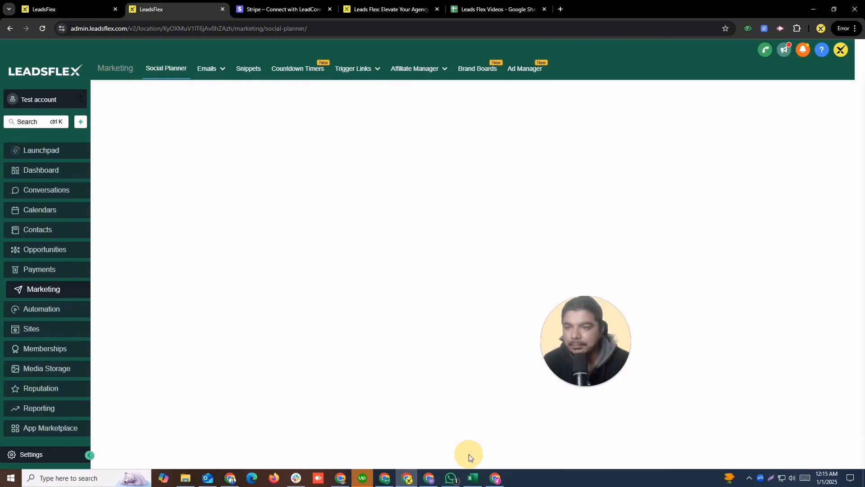
left_click_drag(586, 343, 703, 385)
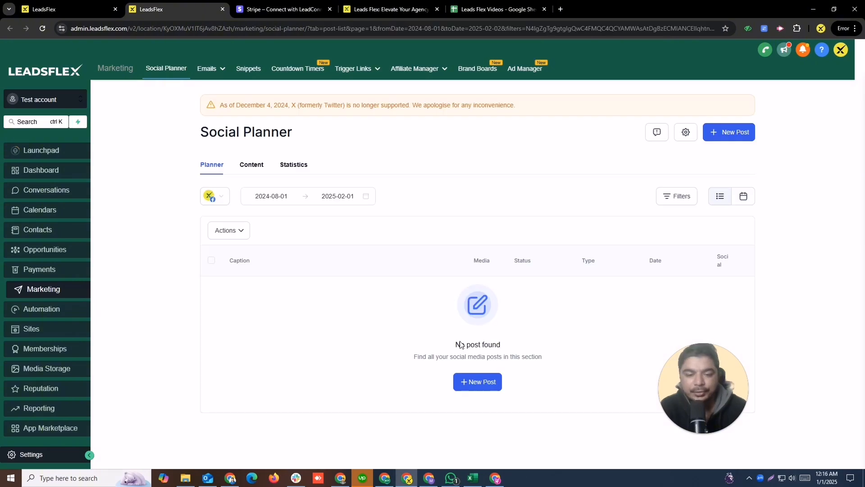
left_click(477, 381)
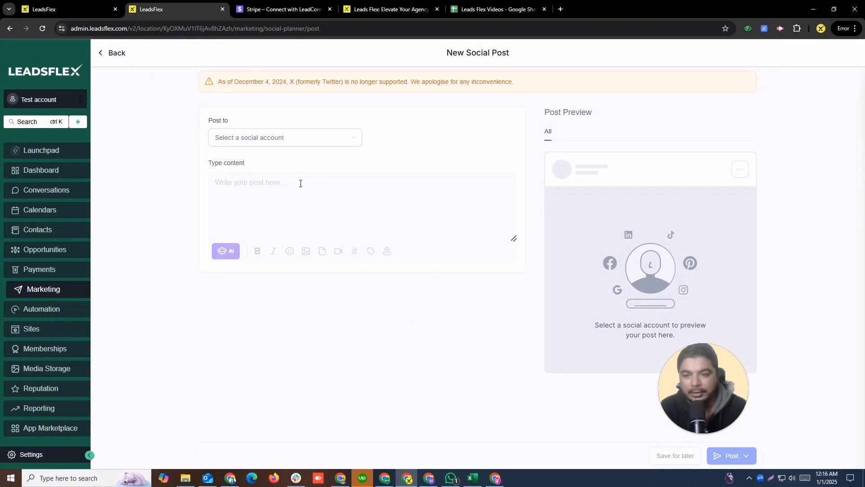
left_click(271, 138)
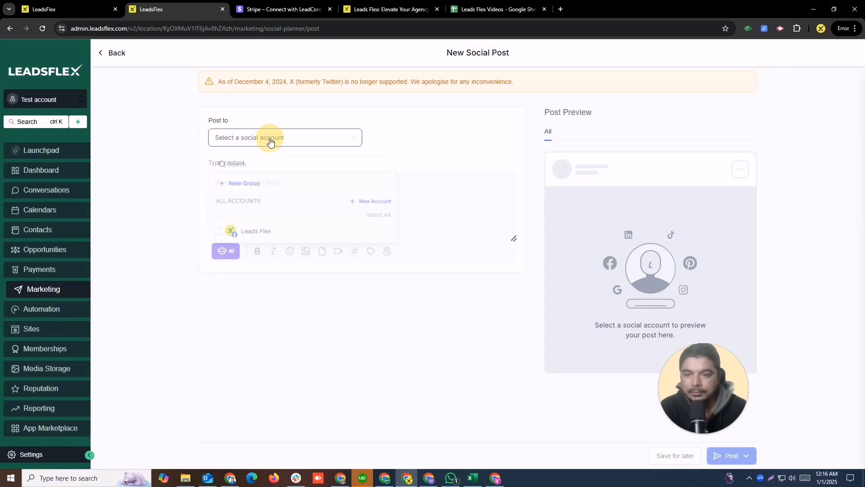
left_click(243, 238)
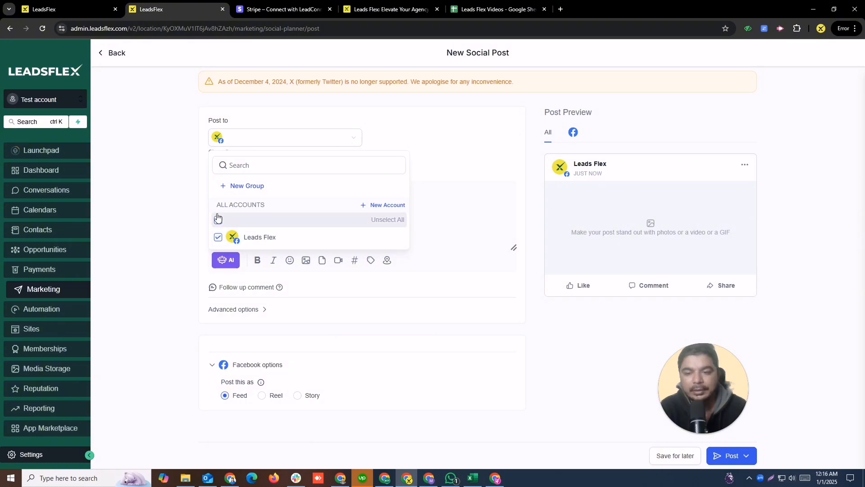
left_click(163, 220)
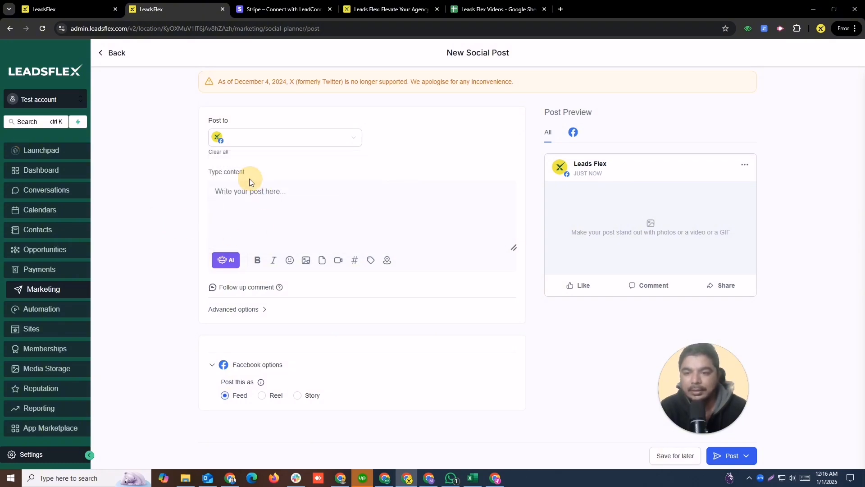
Step: Review the AI content generator's fields and content length options, and save the blank post for later
left_click(305, 223)
left_click(231, 263)
left_click(168, 262)
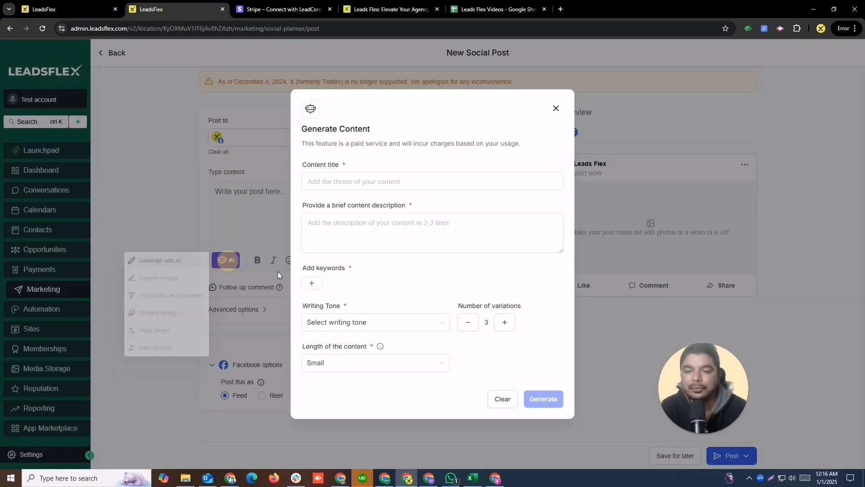
left_click(366, 181)
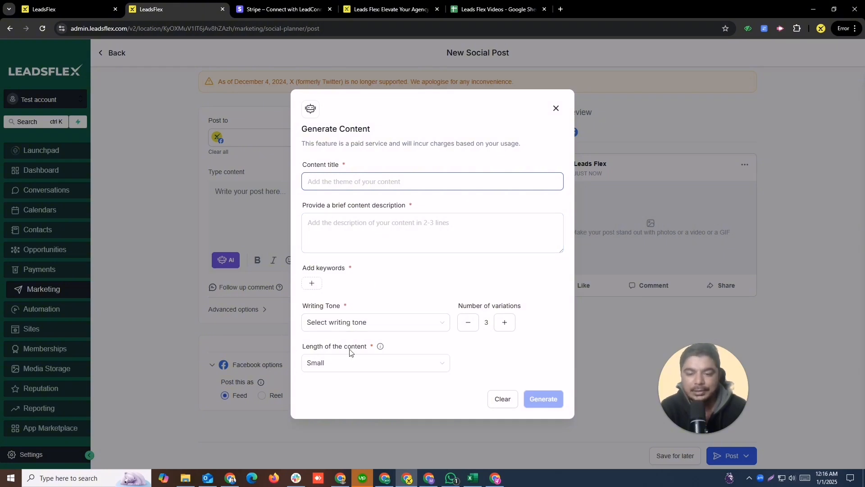
left_click(367, 368)
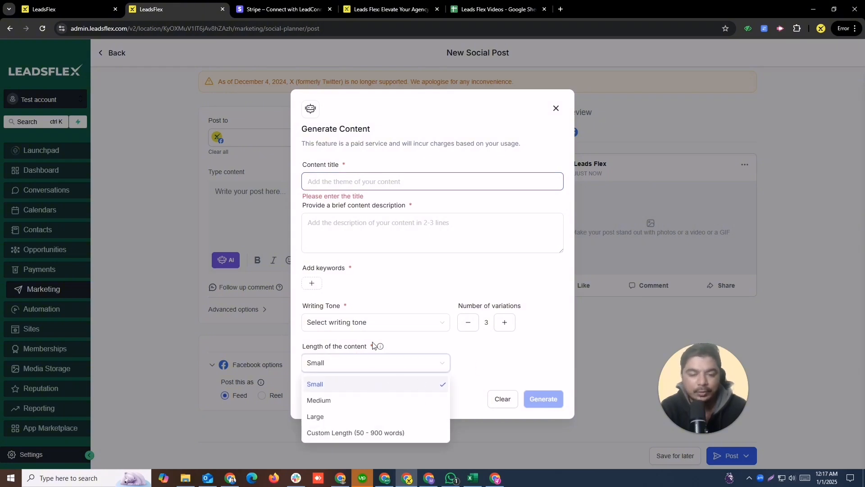
left_click(556, 109)
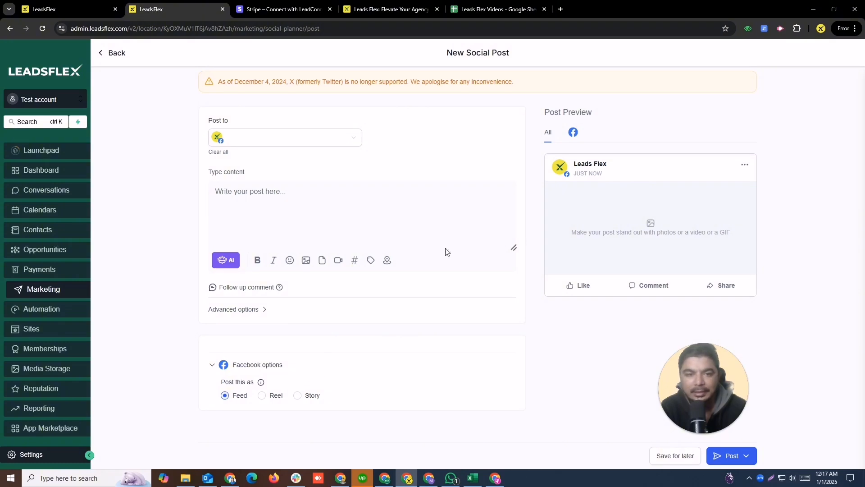
left_click(678, 461)
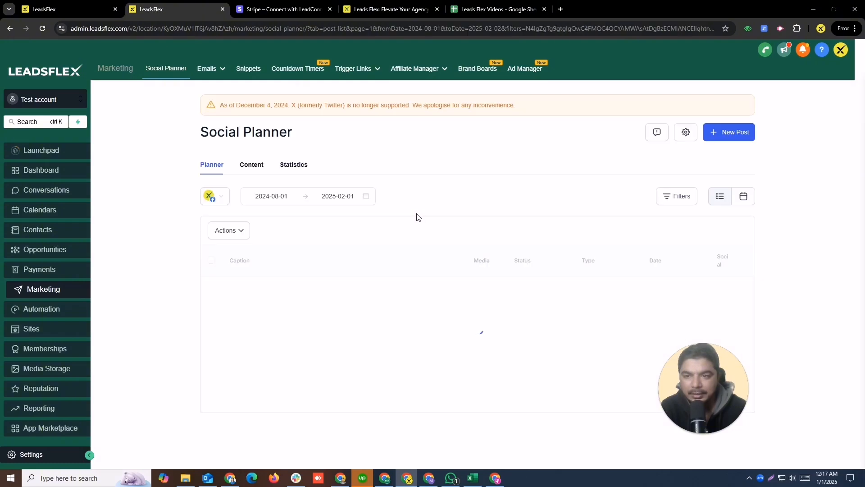
Step: Preview the Digital Marketing 1080 × 1080 social template, and view the Social Planner's approval posts
left_click(725, 135)
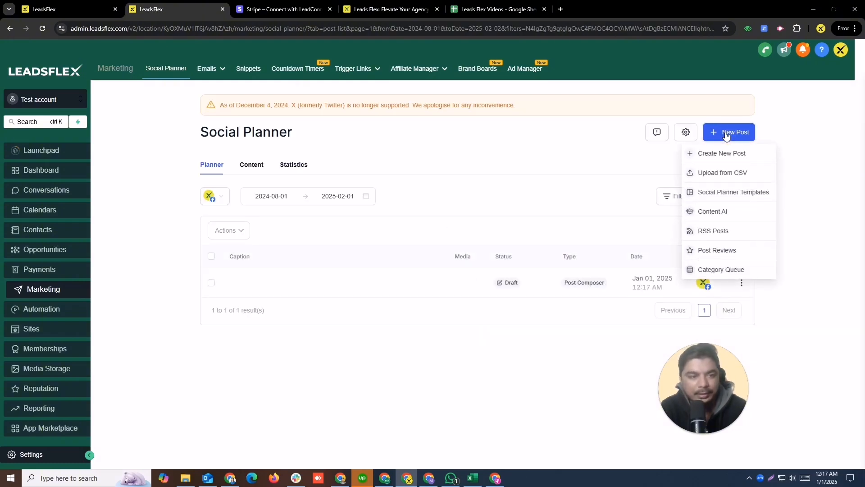
left_click(711, 197)
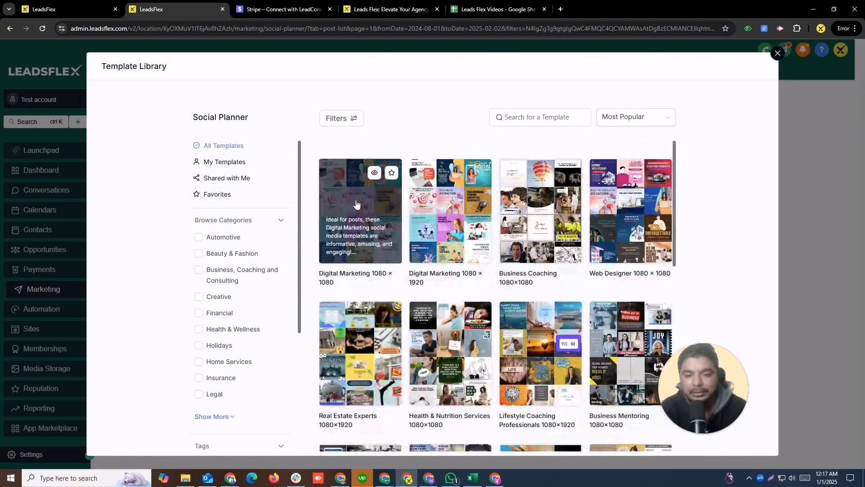
left_click(356, 203)
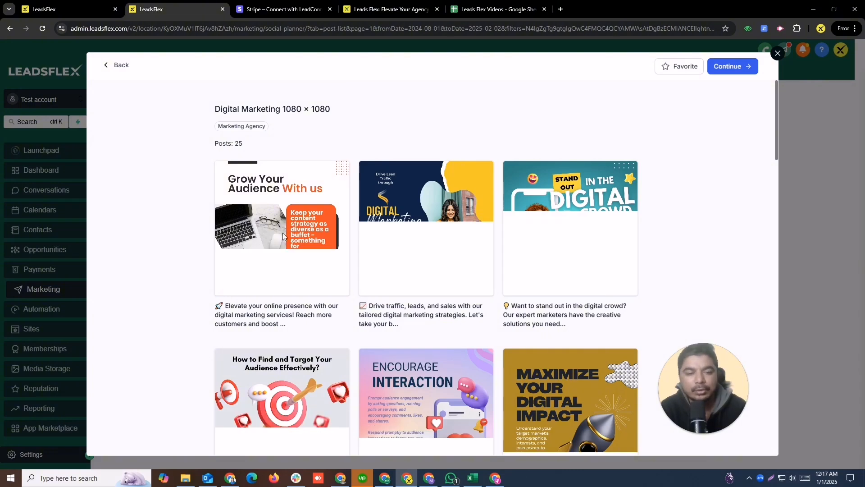
left_click(777, 53)
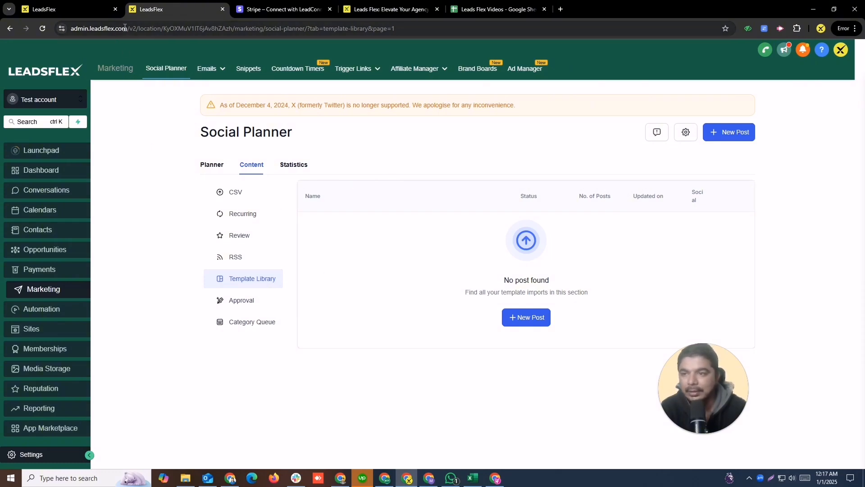
left_click_drag(125, 28, 69, 28)
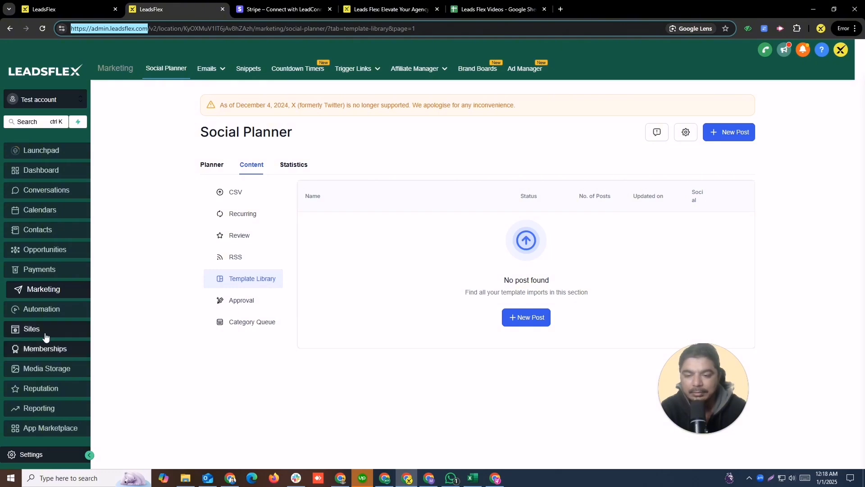
left_click(245, 303)
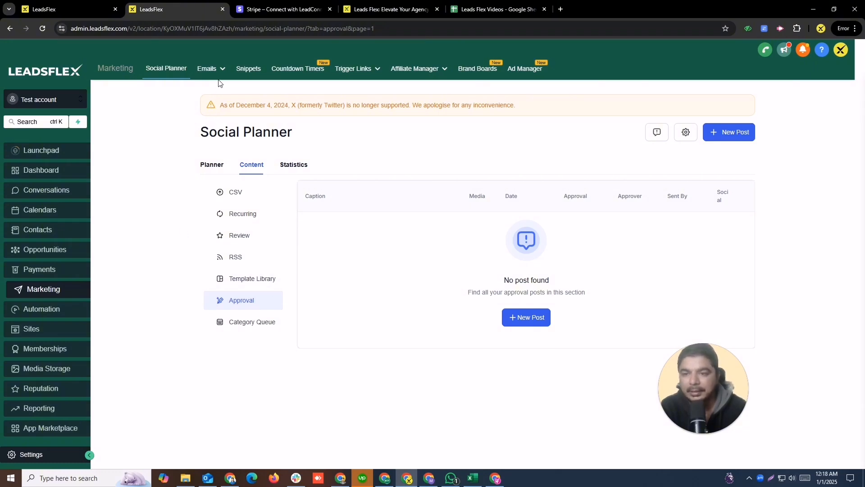
Step: Create an email template from the Membership Welcome Email design in the email marketing template library
mouse_move(214, 70)
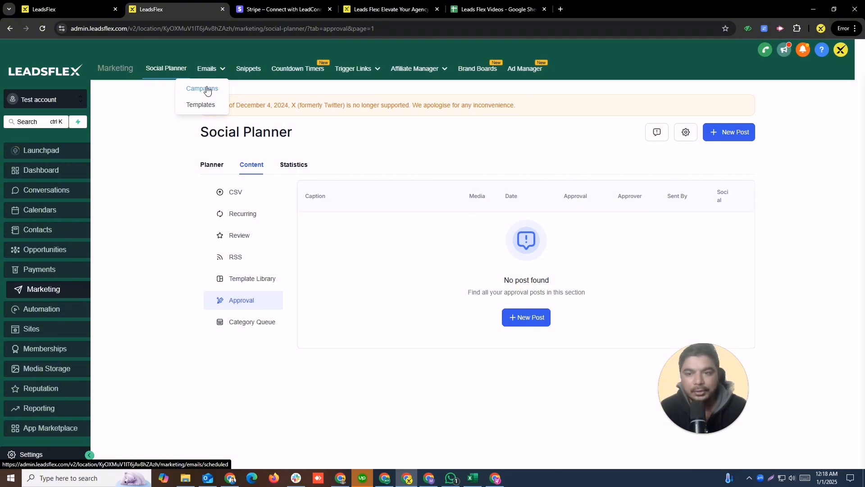
left_click(201, 104)
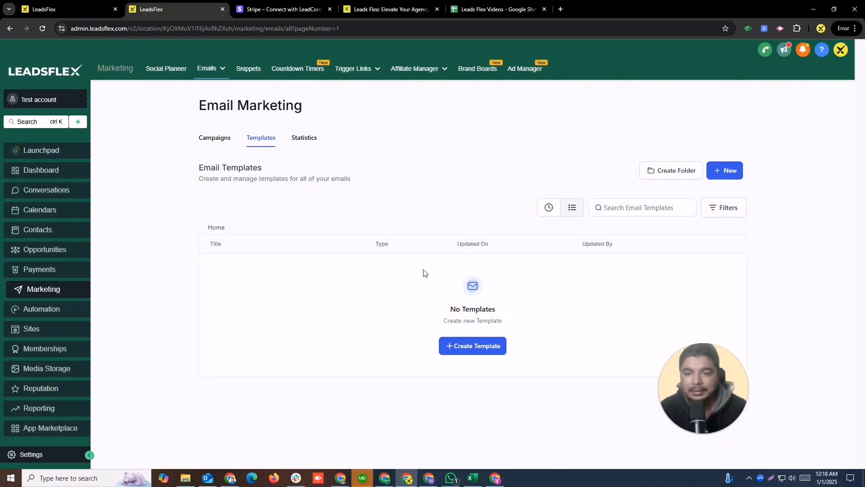
left_click(723, 172)
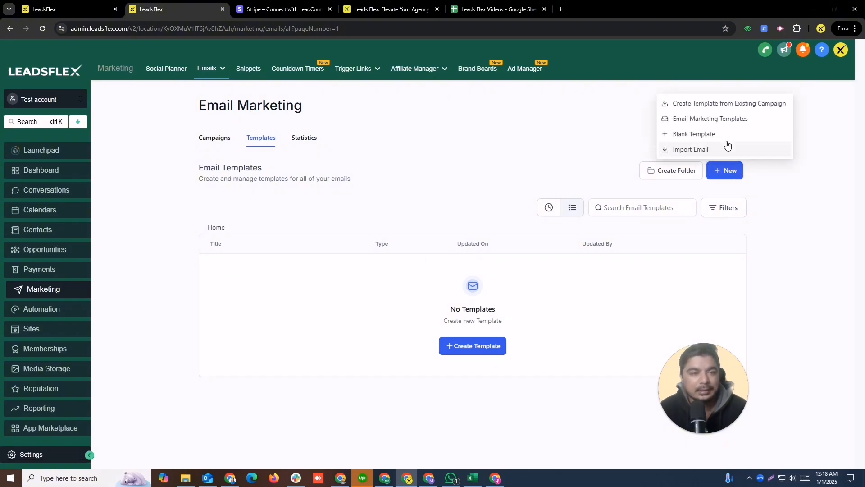
left_click(735, 120)
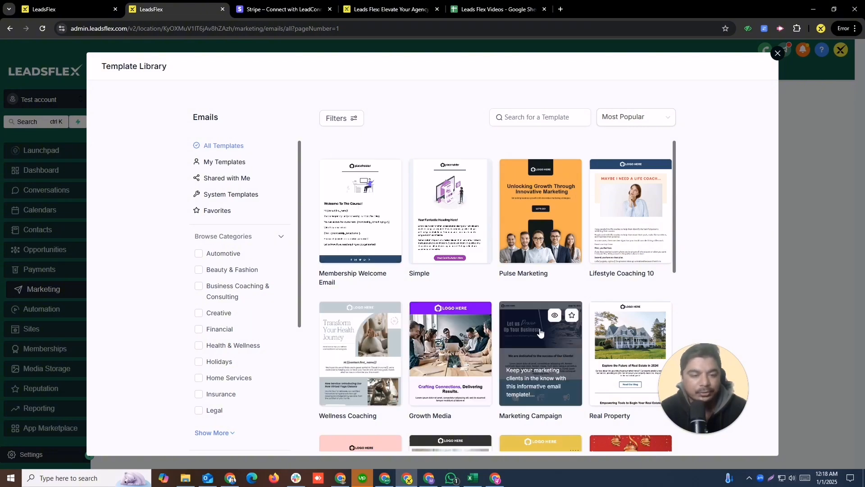
left_click(464, 207)
left_click(732, 67)
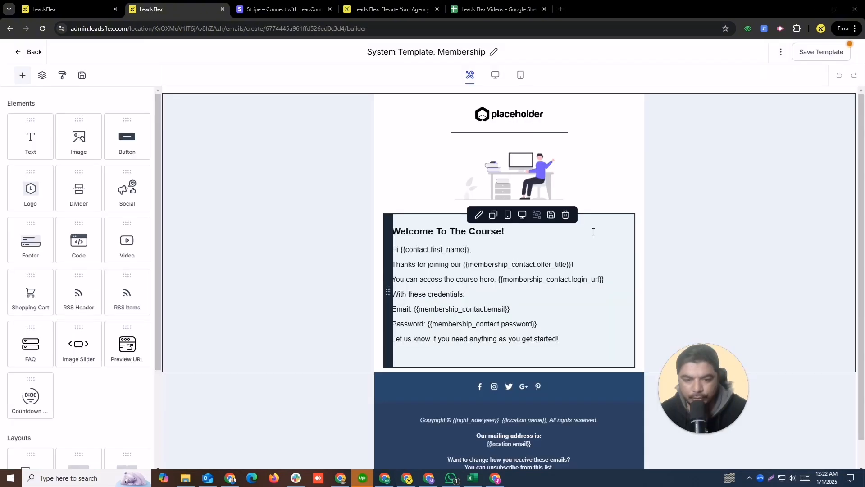
Step: Examine the edit settings of the template's logo, illustration and footer, and leave the editor without saving
left_click(466, 184)
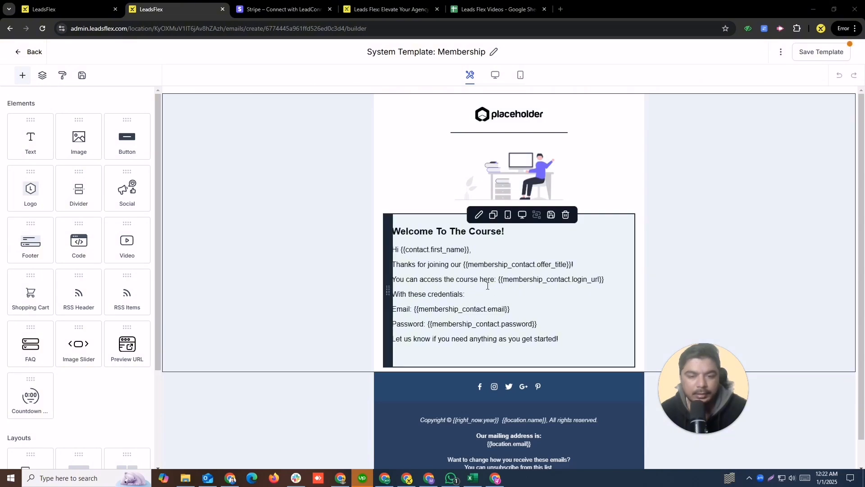
left_click(483, 151)
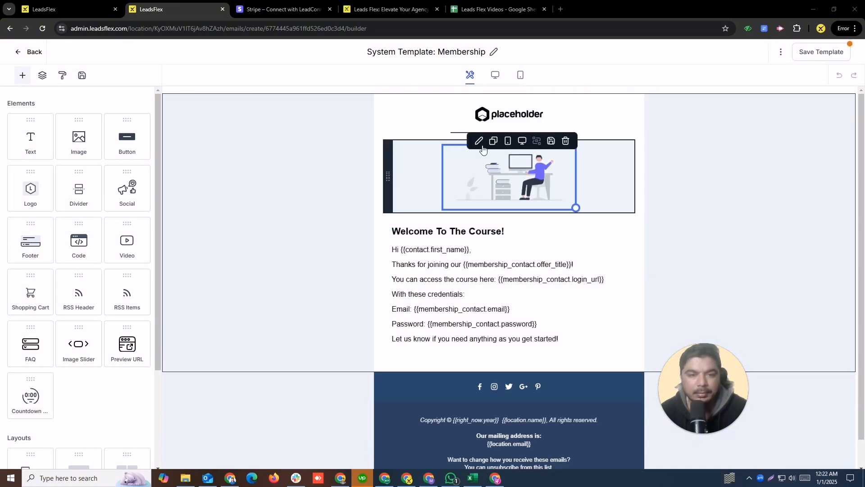
left_click(489, 117)
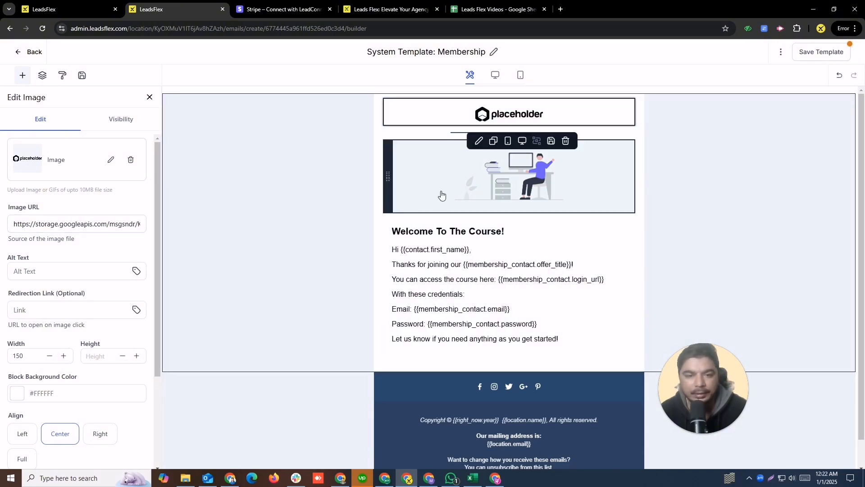
left_click(475, 182)
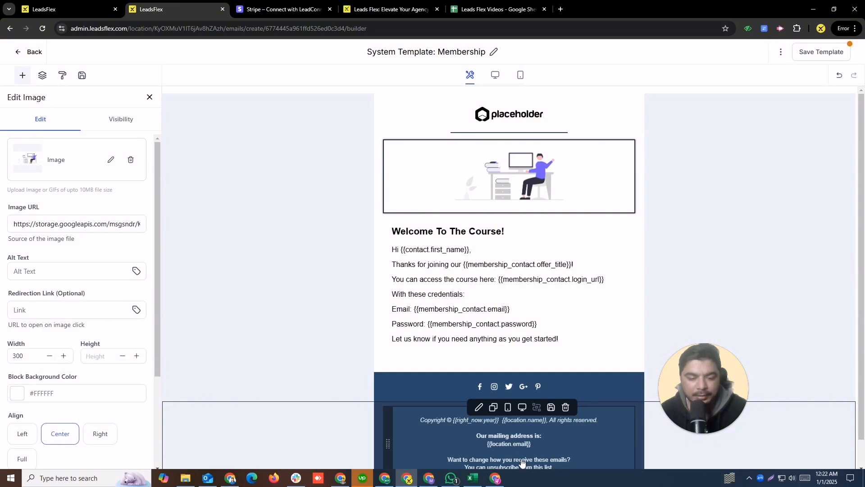
scroll(509, 421, "down", 1)
left_click(510, 425)
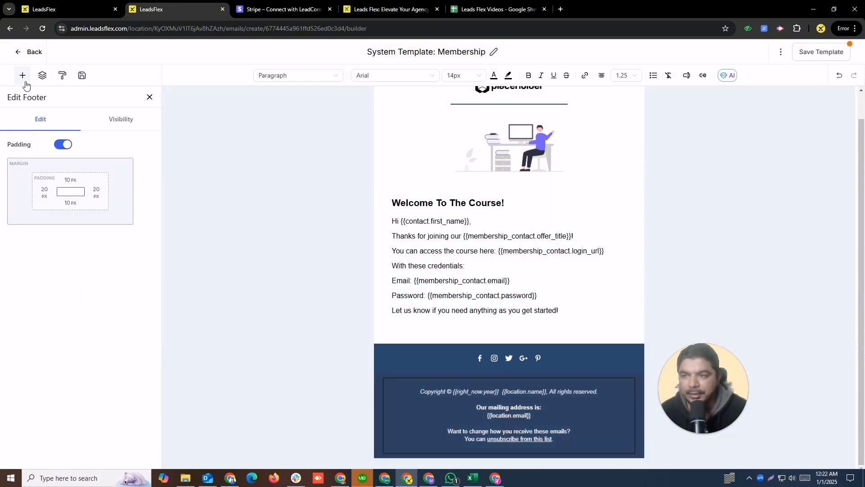
left_click(29, 51)
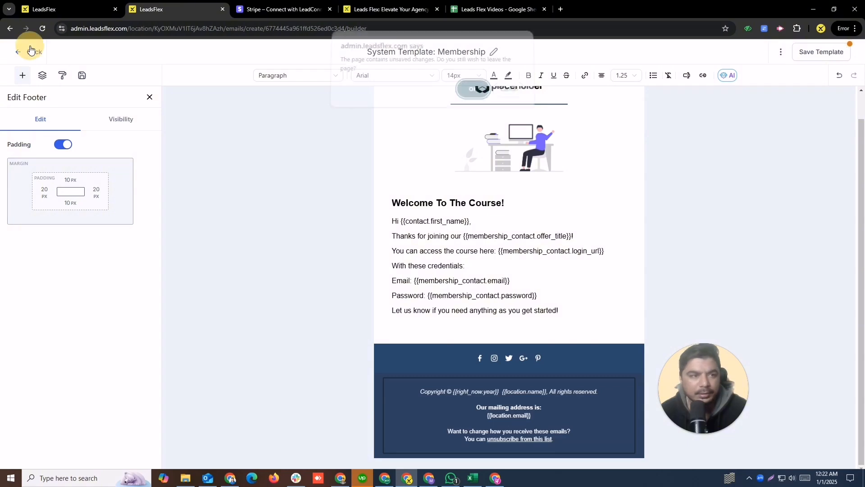
left_click(472, 95)
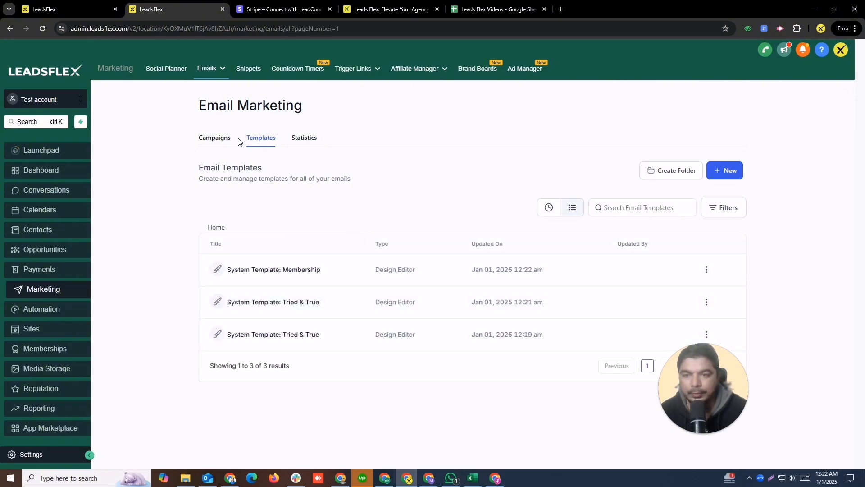
Step: Create a blank email campaign with the Plain text editor and select its default body text
mouse_move(214, 70)
left_click(209, 92)
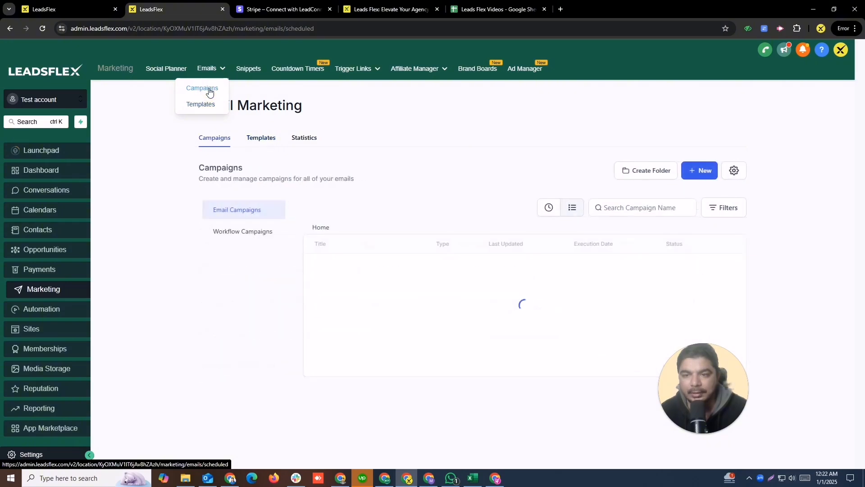
left_click(698, 170)
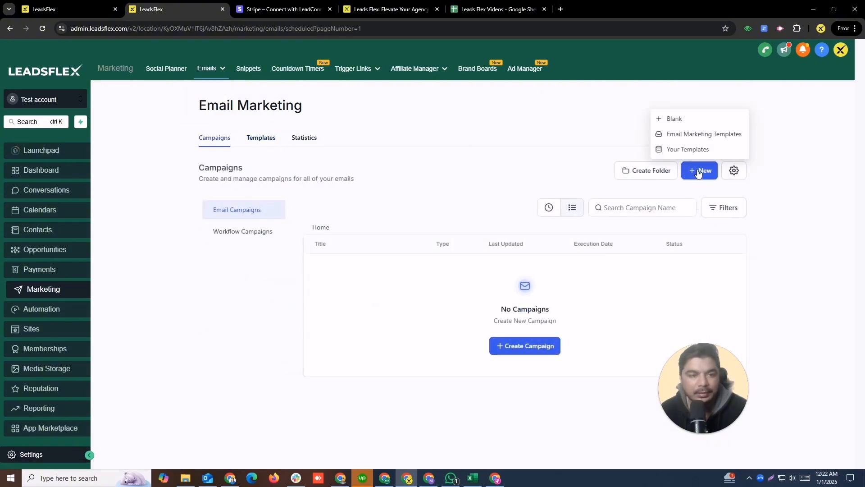
left_click(675, 118)
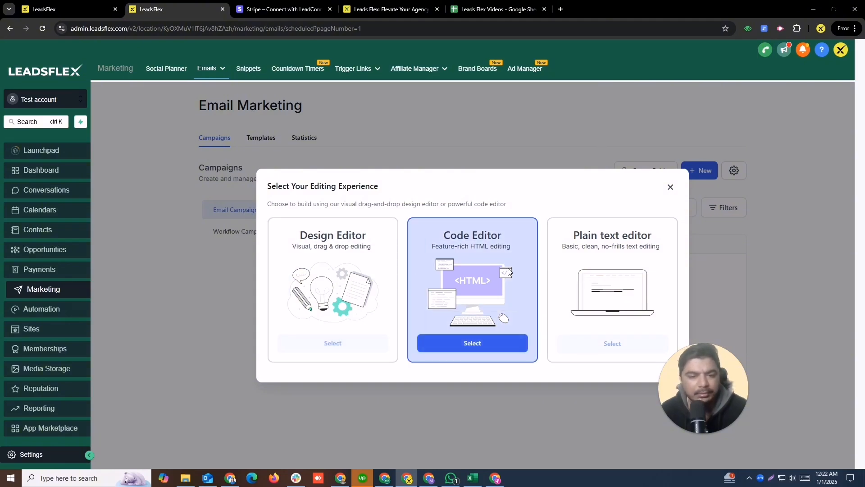
left_click(605, 349)
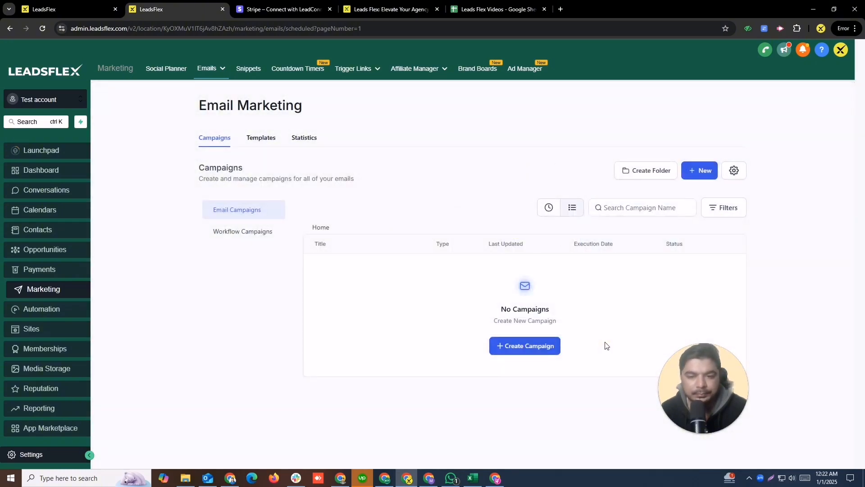
left_click(501, 346)
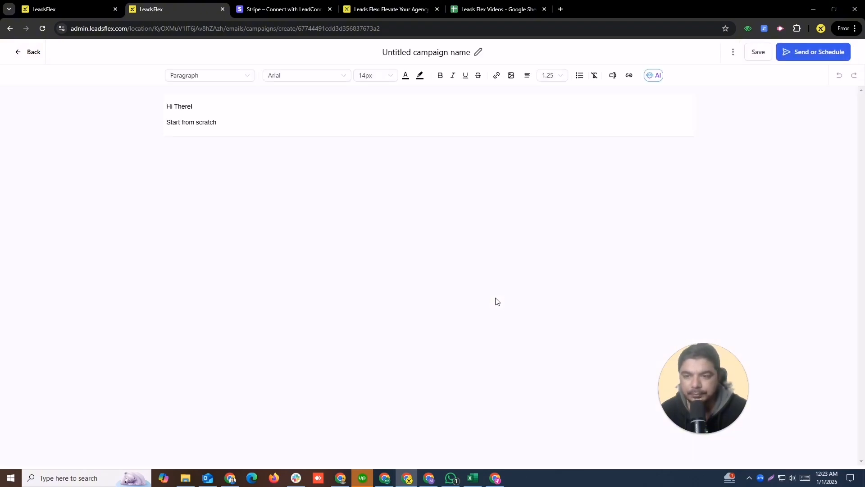
left_click_drag(230, 124, 159, 98)
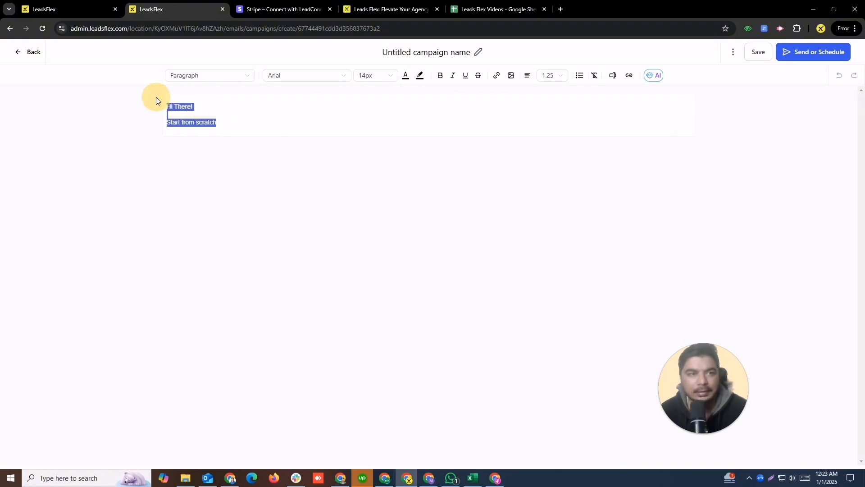
Step: Open the campaign's send settings, view the Batch Schedule options, and set the delivery method to Schedule
left_click(816, 59)
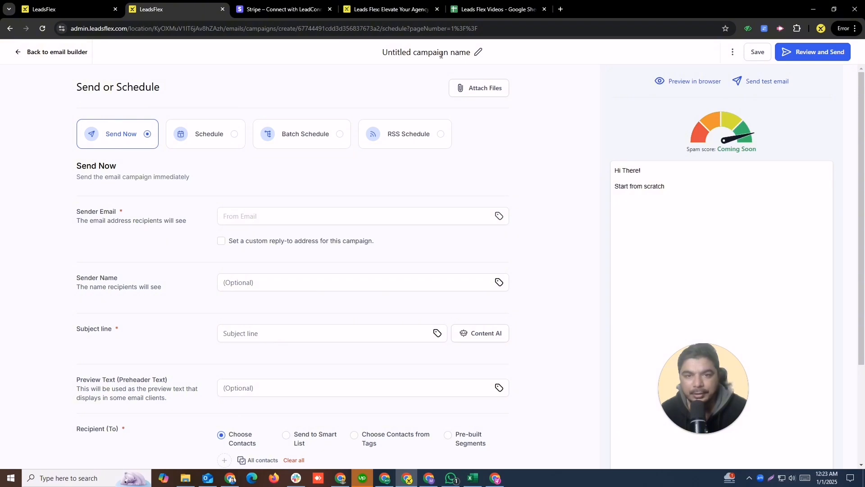
left_click(232, 135)
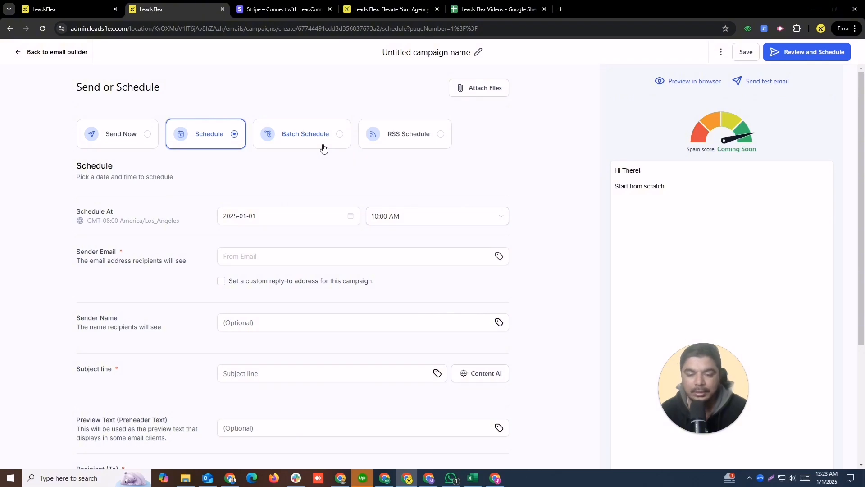
left_click(285, 142)
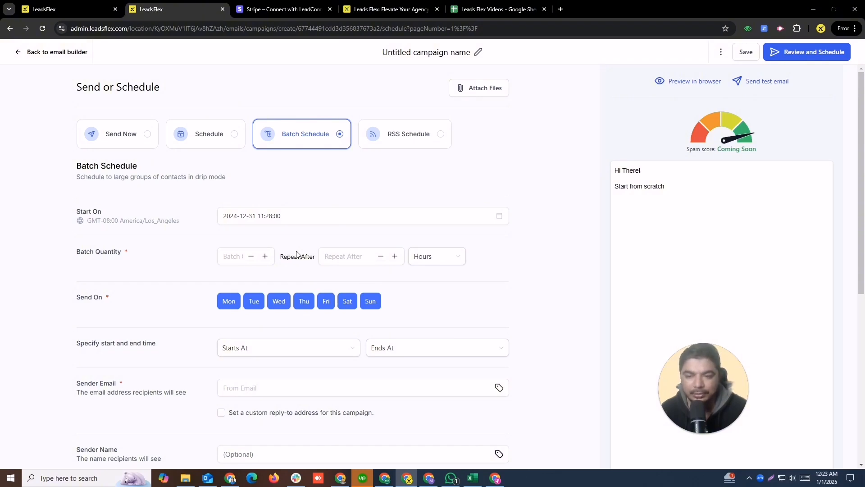
left_click(209, 135)
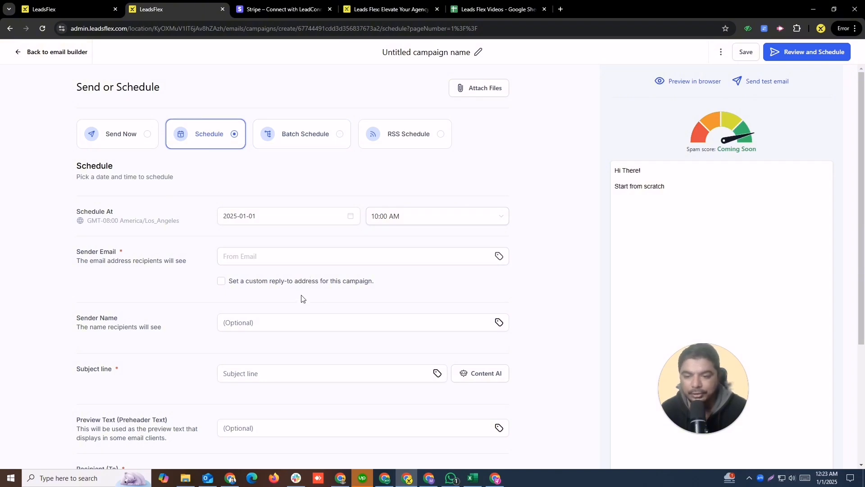
Step: Review the scheduled campaign's sender email, sender name, subject line, preview text, recipient and tracking fields
scroll(304, 405, "down", 4)
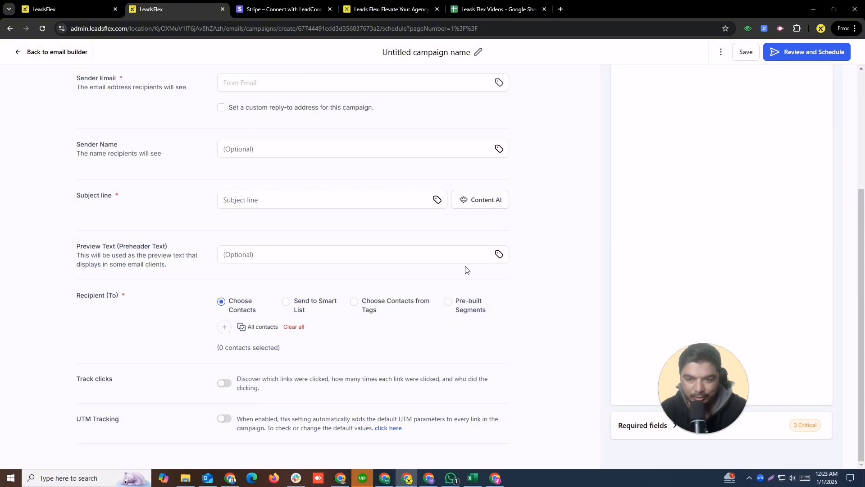
left_click(247, 152)
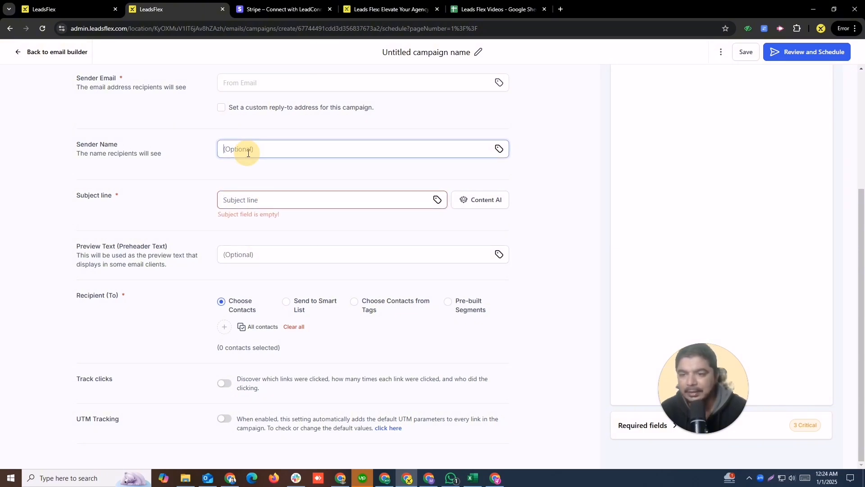
left_click(280, 84)
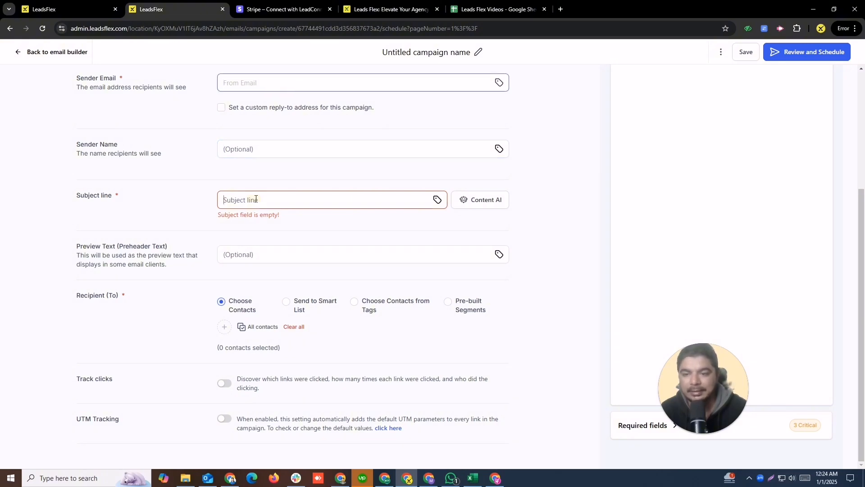
left_click_drag(861, 243, 863, 145)
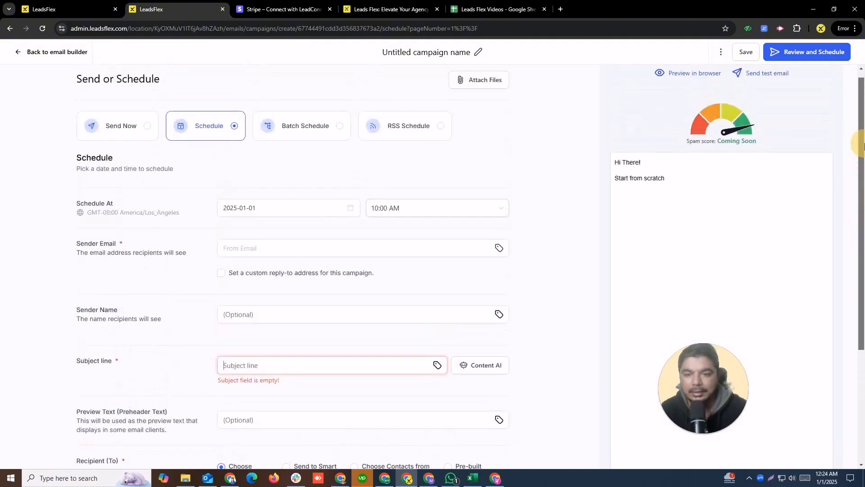
left_click(267, 249)
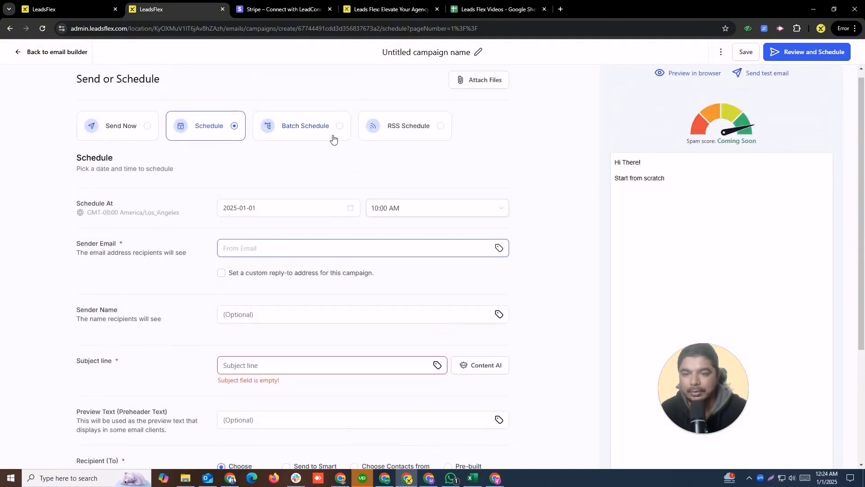
scroll(442, 406, "down", 4)
scroll(472, 364, "up", 4)
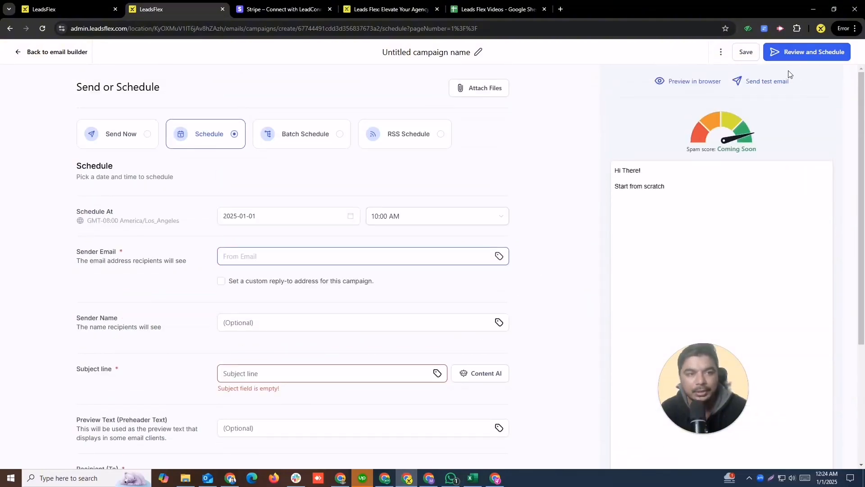
Step: Save the scheduled campaign, leave its editor, and view the Snippets page
left_click(746, 53)
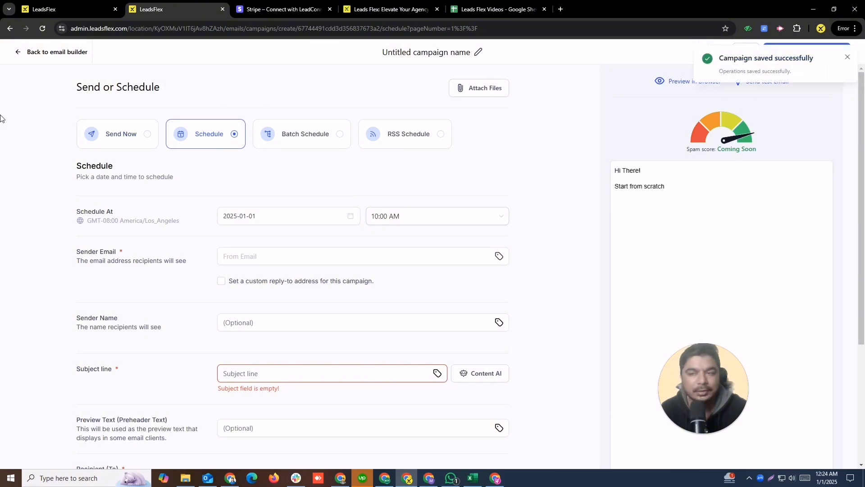
left_click(17, 52)
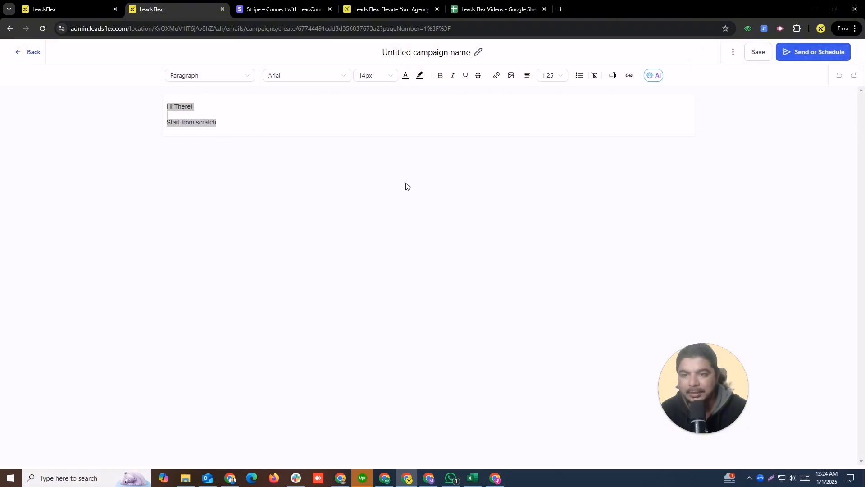
left_click(20, 52)
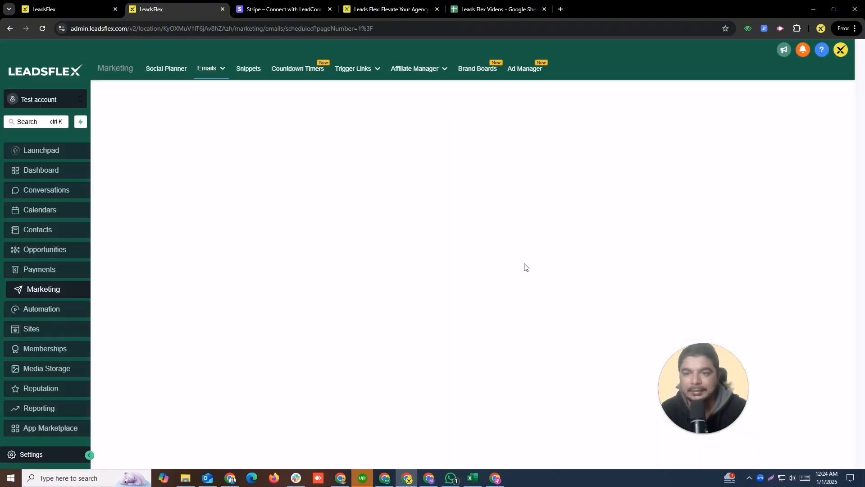
left_click(247, 75)
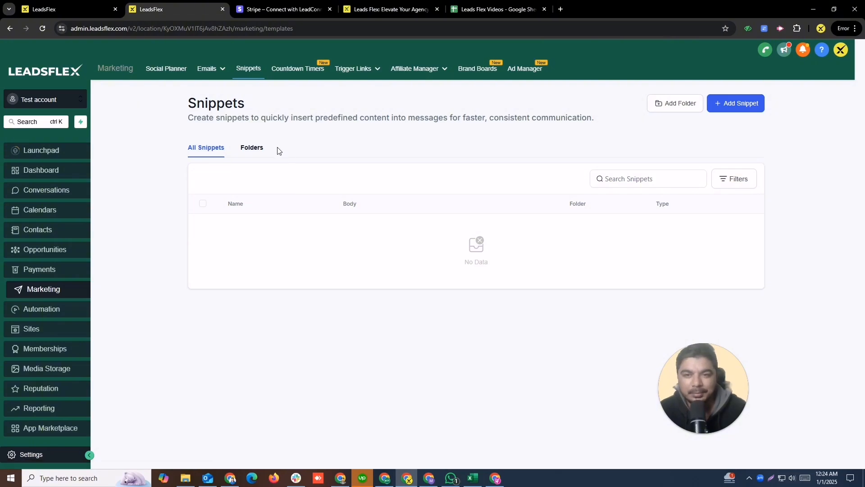
Step: Preview the Simple Timer design, and create a countdown timer from the Progress Timer template
left_click(295, 81)
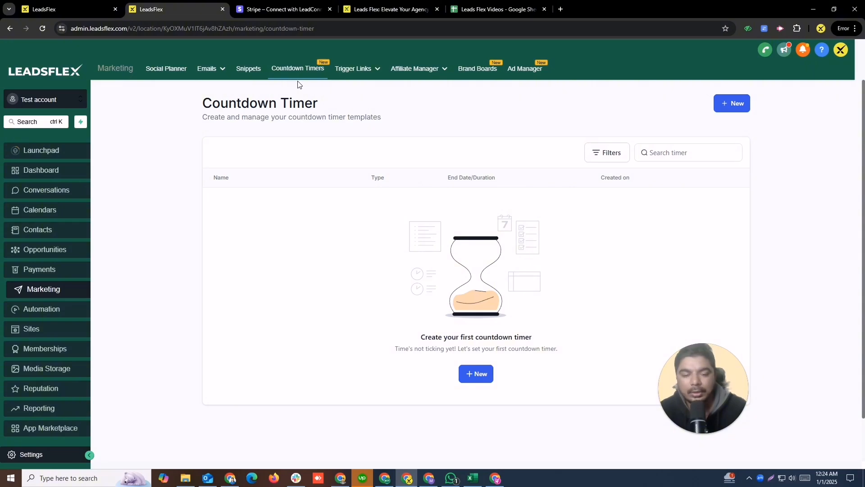
left_click(471, 372)
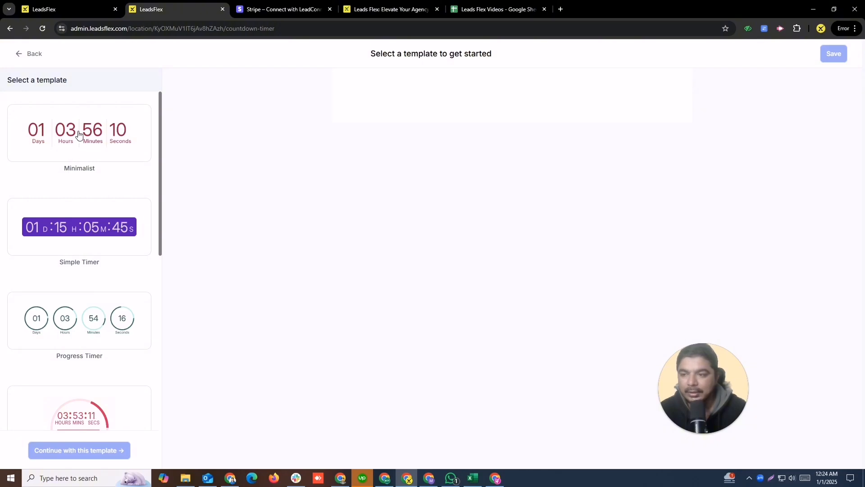
left_click(123, 214)
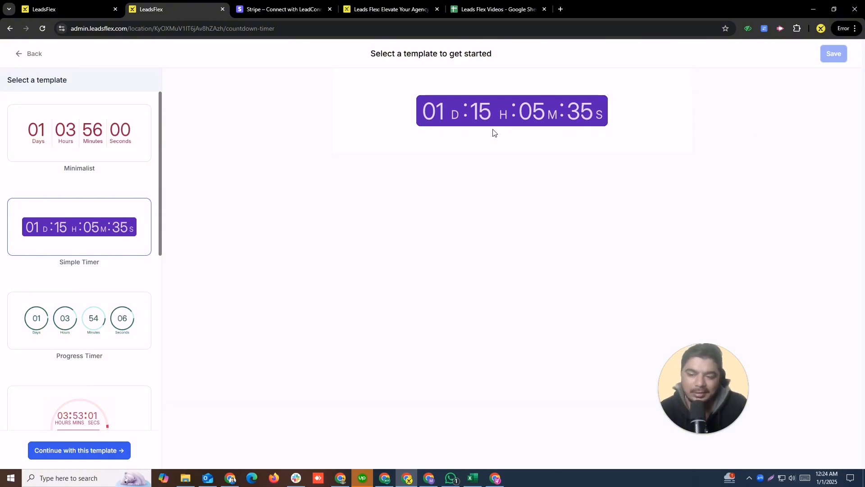
left_click(512, 131)
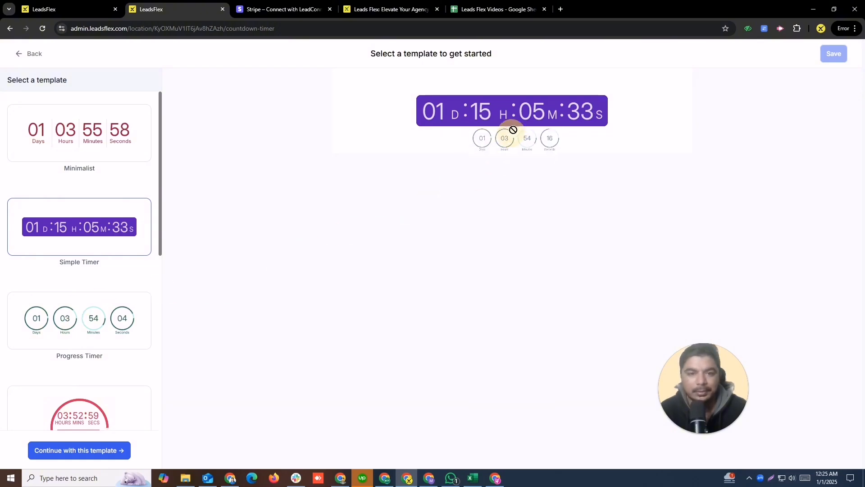
left_click(70, 302)
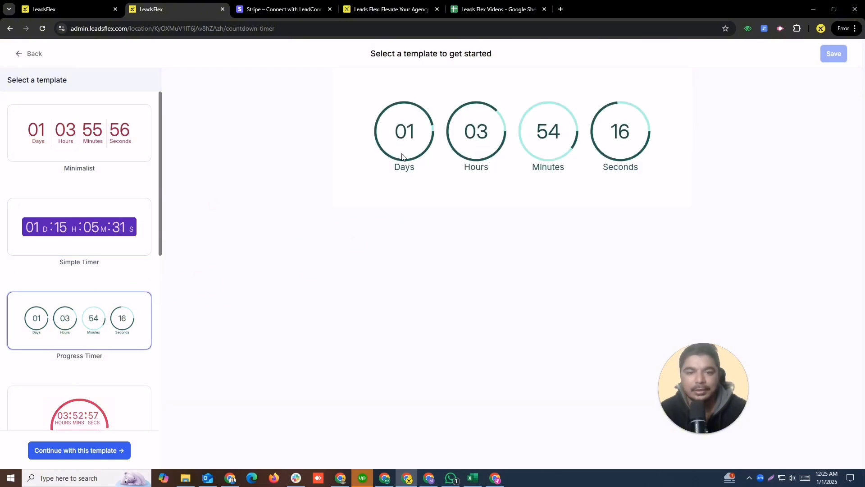
left_click(422, 141)
left_click(568, 147)
left_click(540, 141)
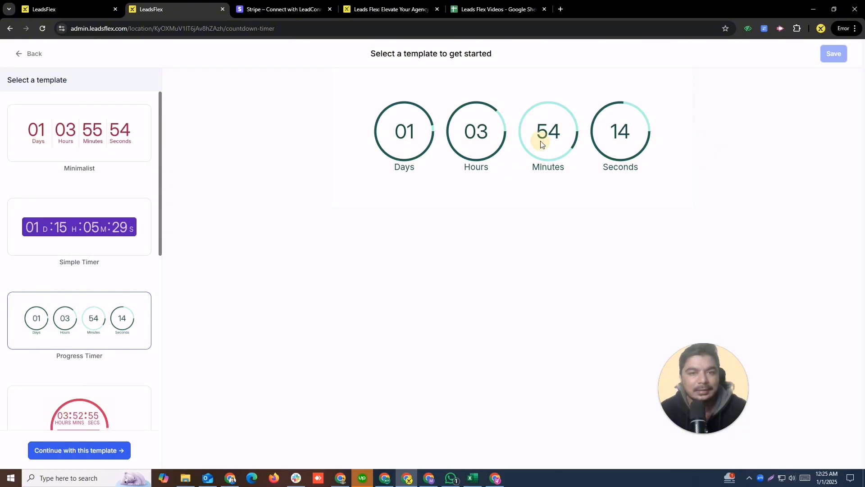
left_click(492, 126)
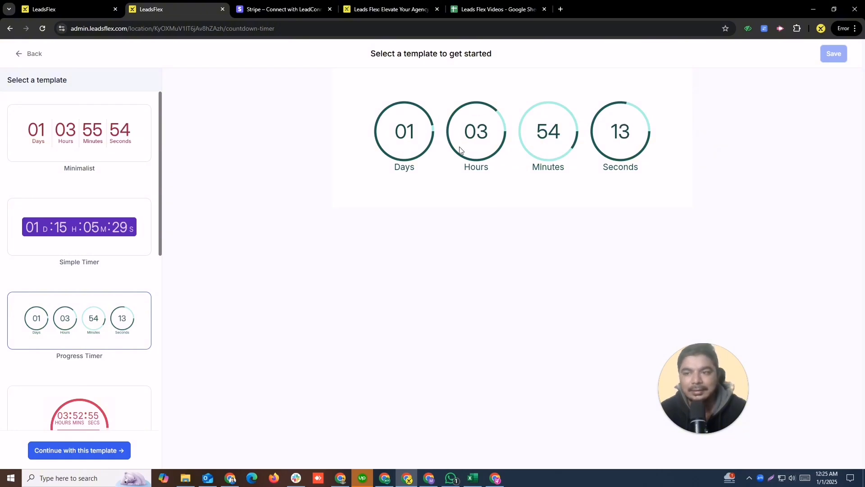
left_click(92, 441)
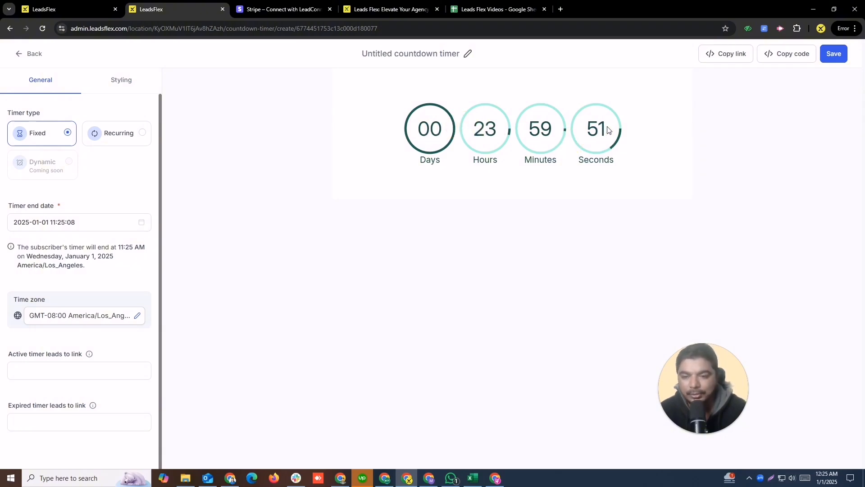
Step: Examine the active and expired timer link fields, and set the countdown timer type to Recurring
left_click(59, 372)
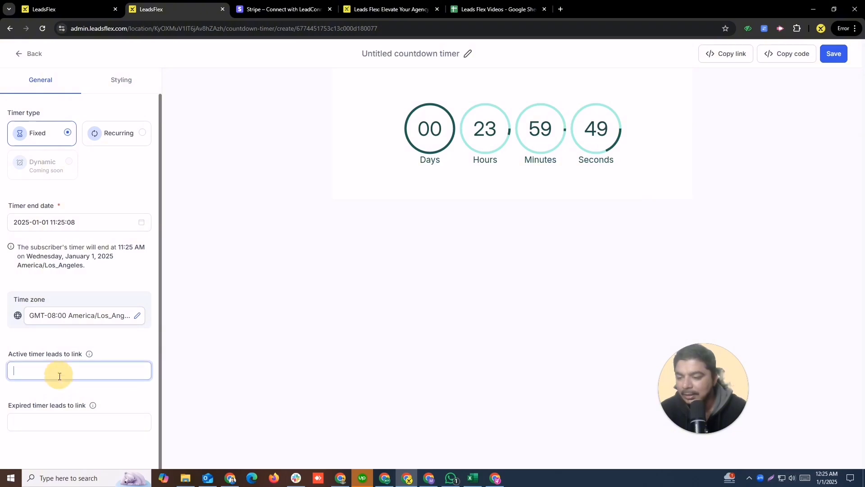
left_click(54, 421)
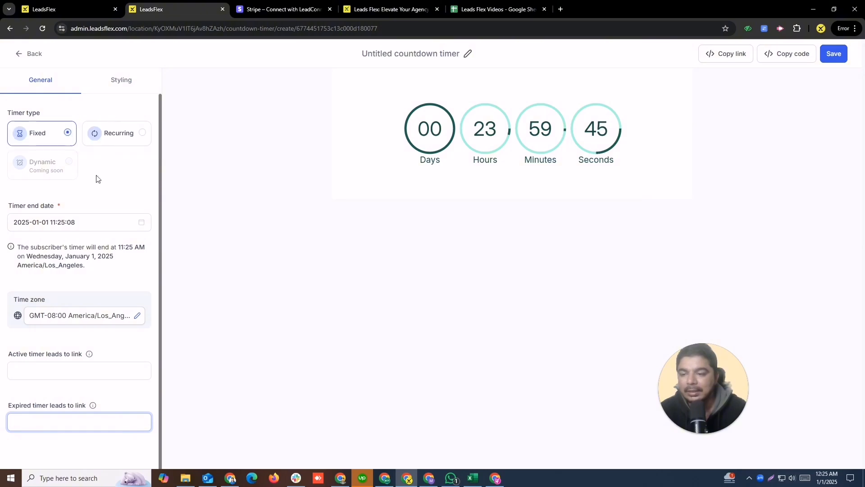
left_click(58, 366)
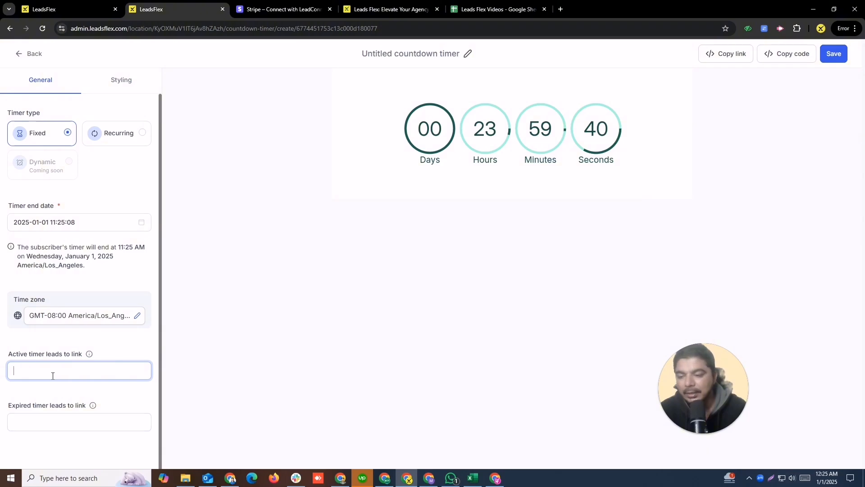
left_click(52, 375)
left_click(80, 420)
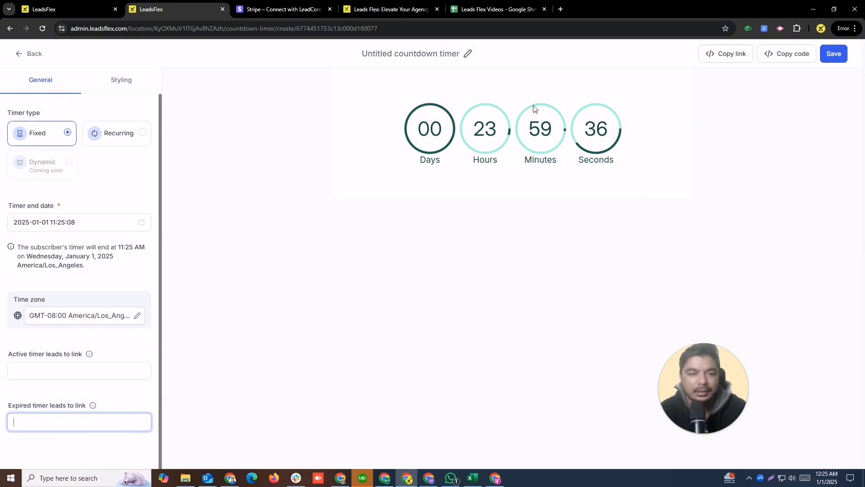
left_click(102, 143)
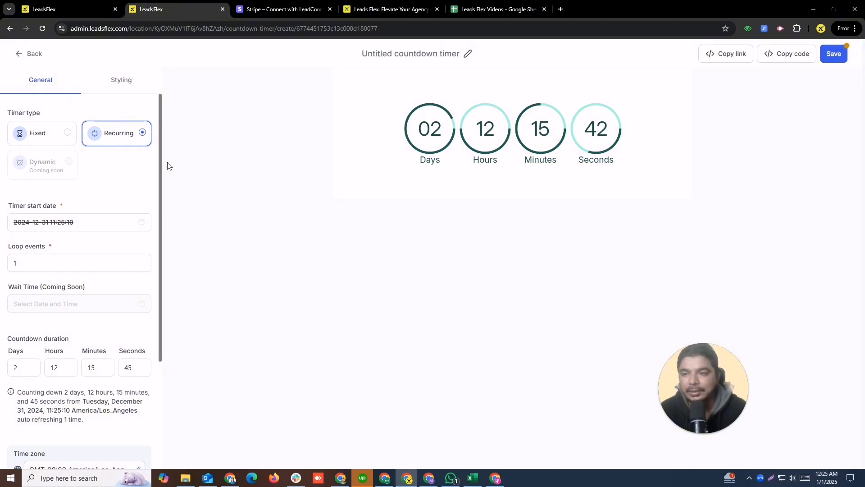
Step: Examine the countdown timer's styling options, including the template choices, typography, color and padding settings, keeping the Progress Timer template
left_click(117, 79)
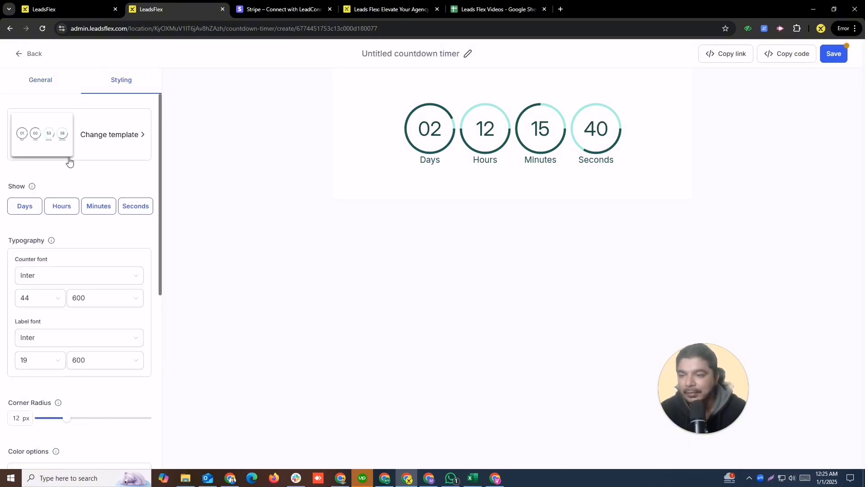
left_click(59, 142)
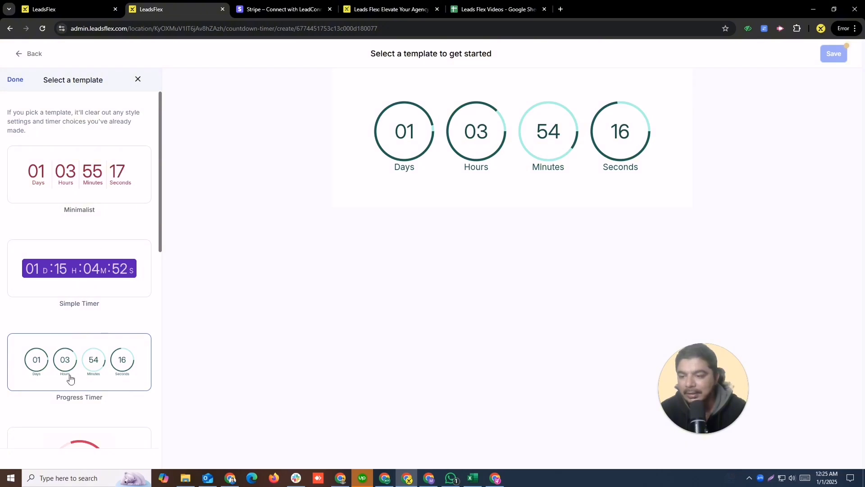
left_click(14, 80)
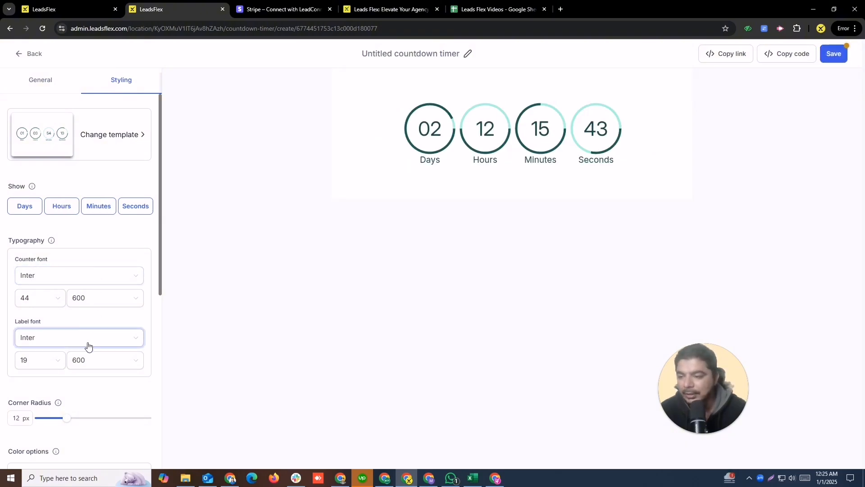
scroll(90, 361, "down", 7)
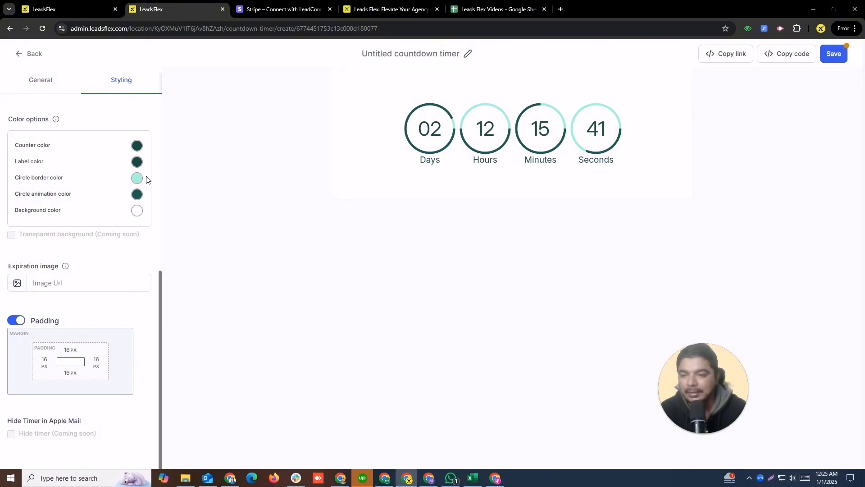
scroll(97, 284, "up", 7)
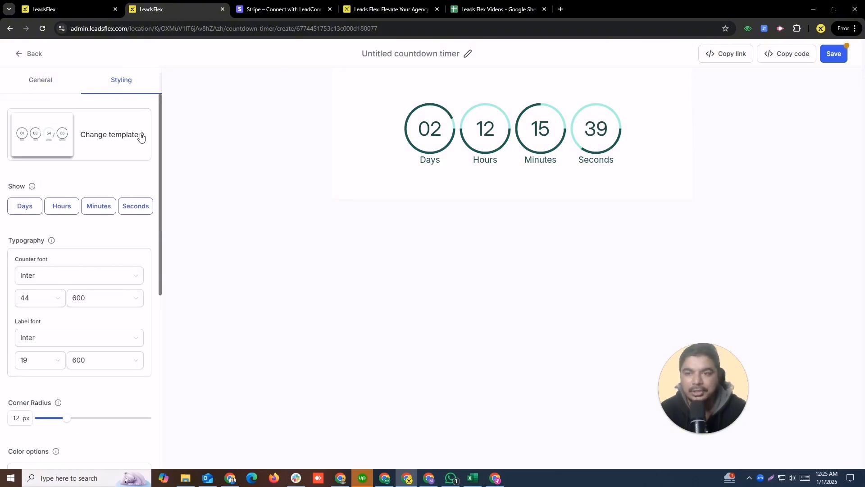
Step: Leave the countdown timer editor without saving the changes, and go to the trigger links list
left_click(17, 54)
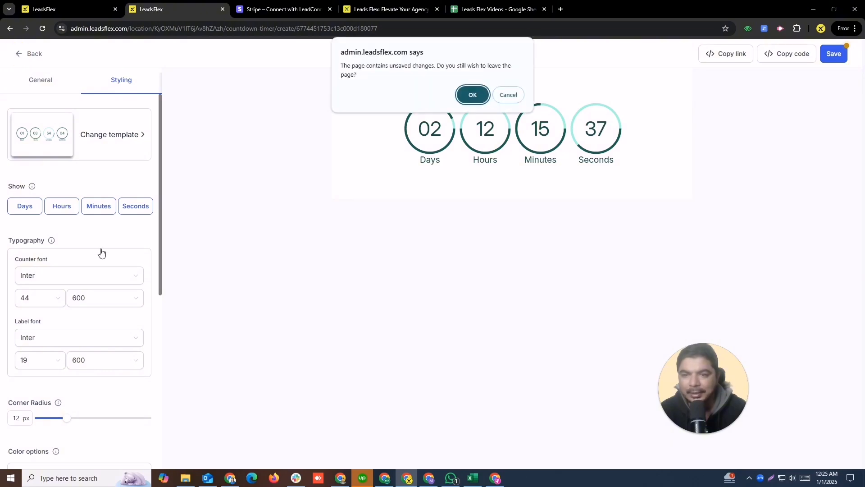
left_click(473, 95)
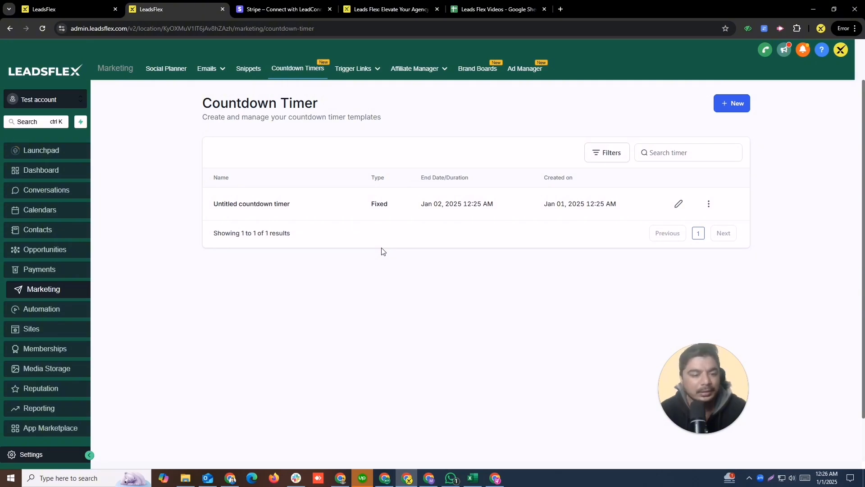
mouse_move(361, 72)
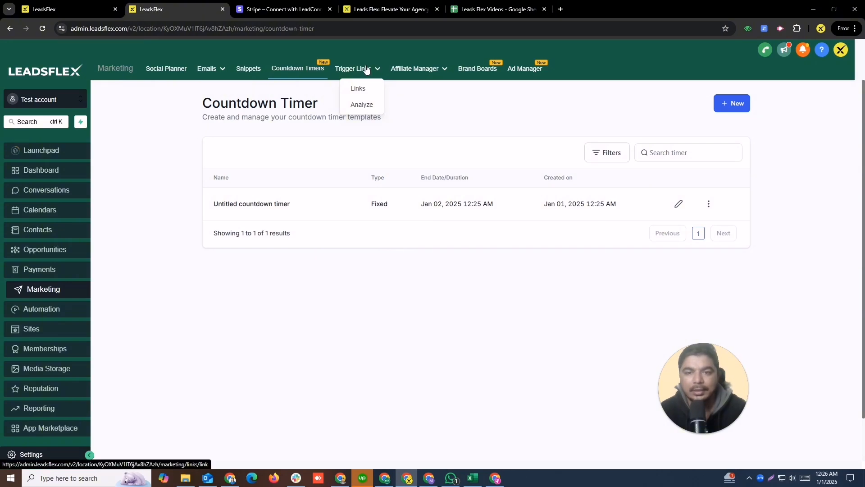
left_click(357, 87)
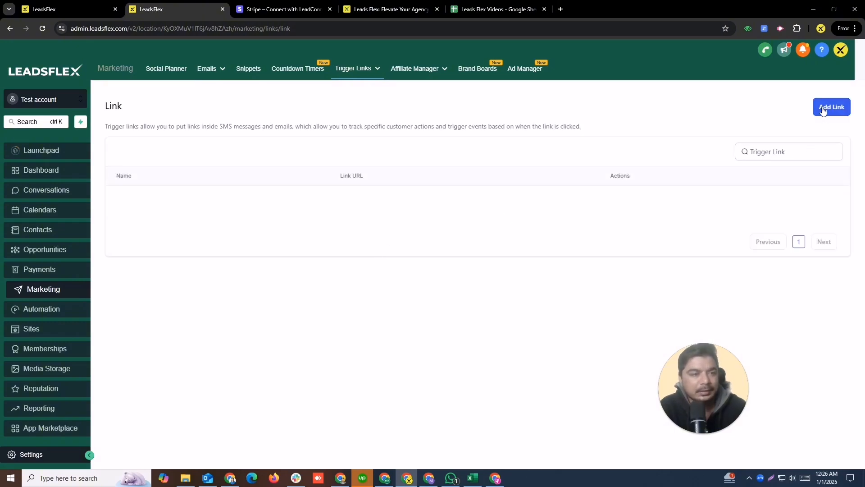
left_click(822, 110)
left_click(433, 278)
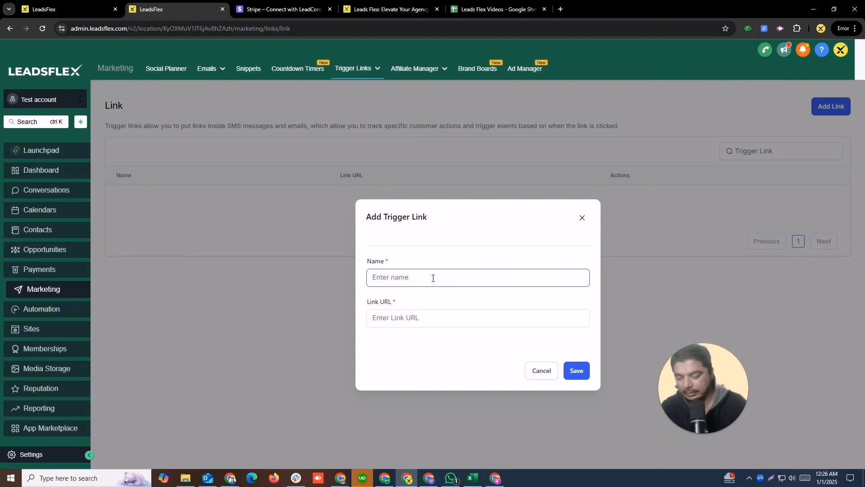
type("test link")
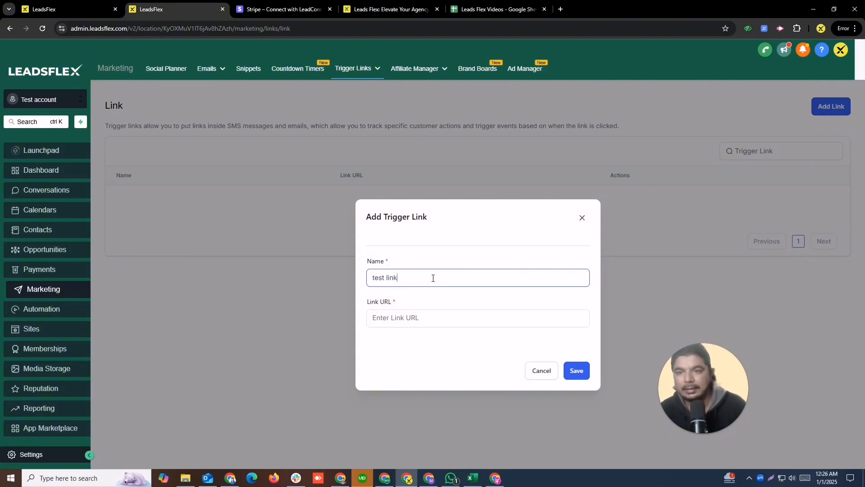
left_click(432, 6)
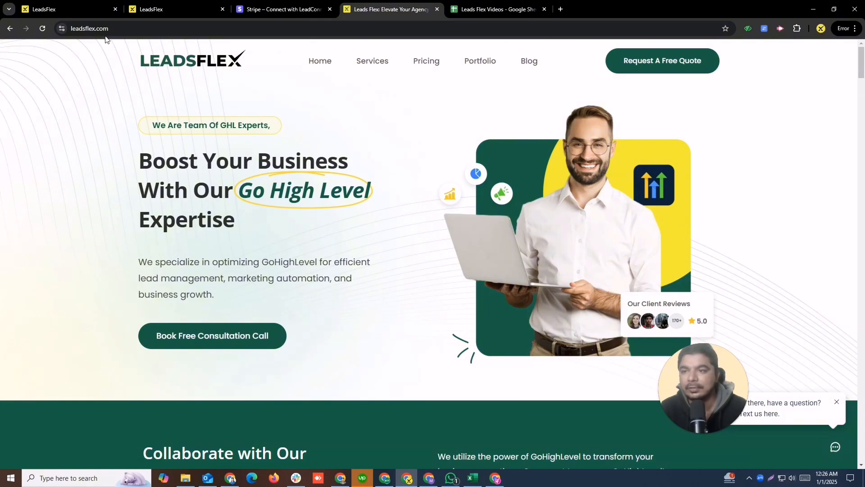
left_click(115, 26)
key("ctrl+c")
left_click(153, 9)
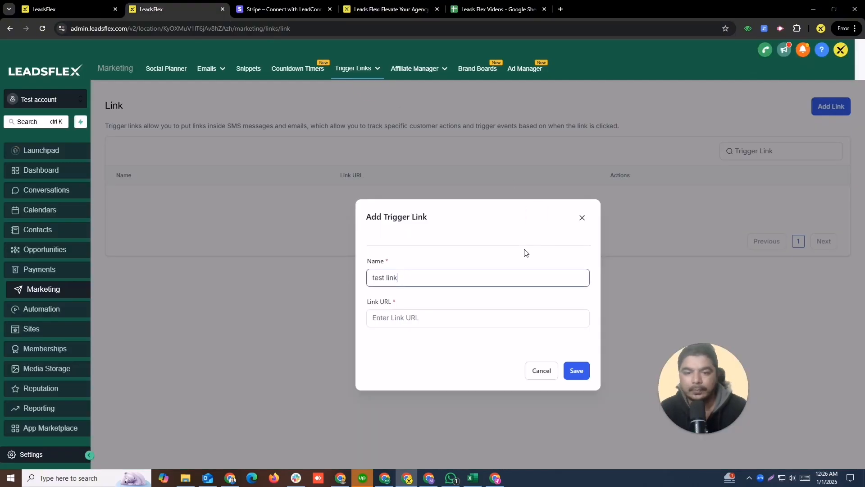
left_click(445, 313)
key("ctrl+v")
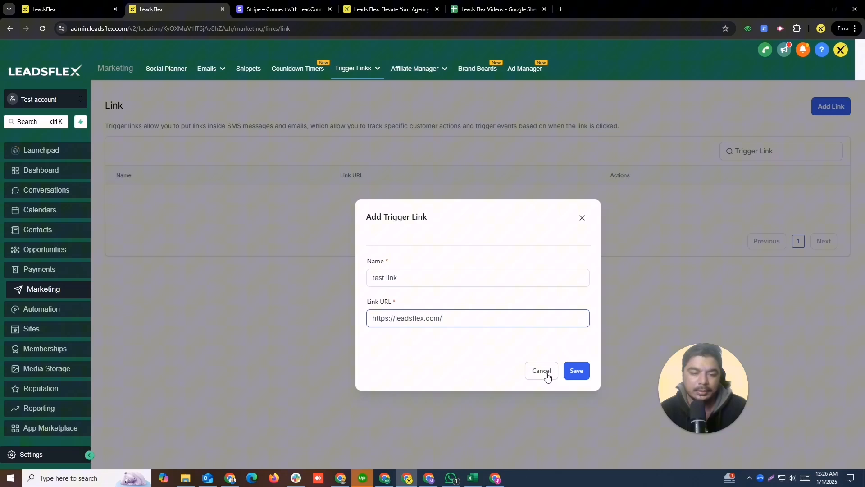
left_click(575, 370)
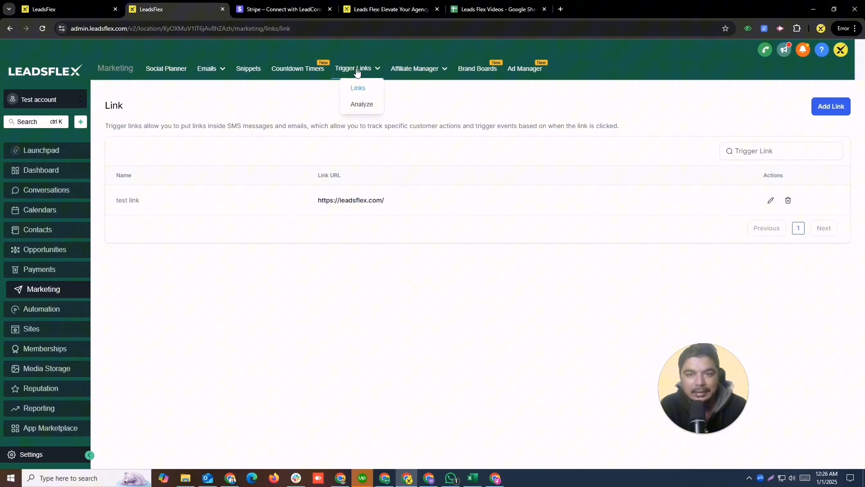
Step: View the trigger links Analyze page, and switch to the open LeadsFlex website
left_click(359, 104)
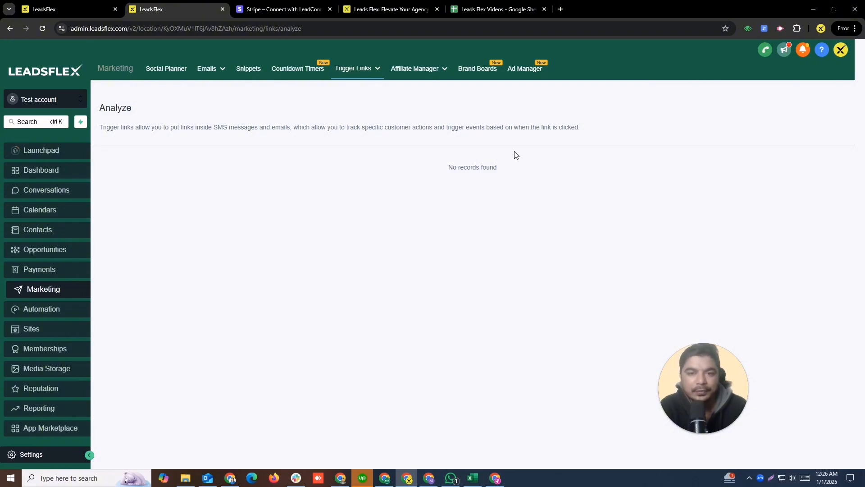
mouse_move(419, 77)
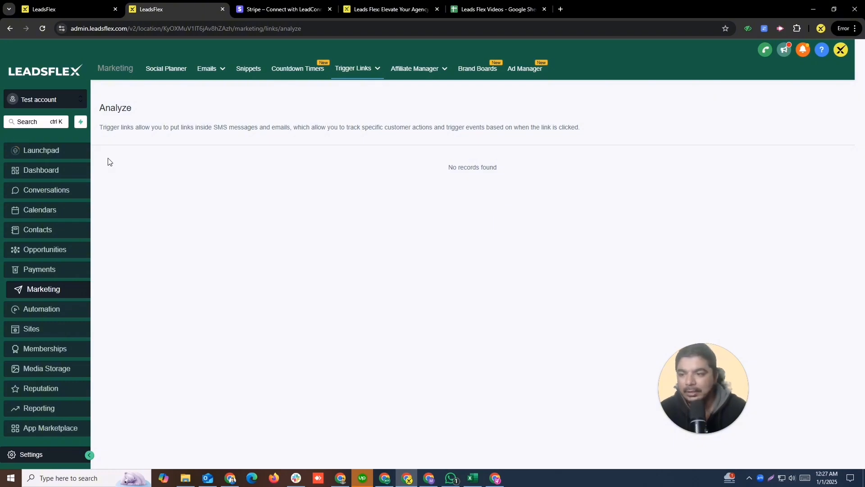
left_click(342, 3)
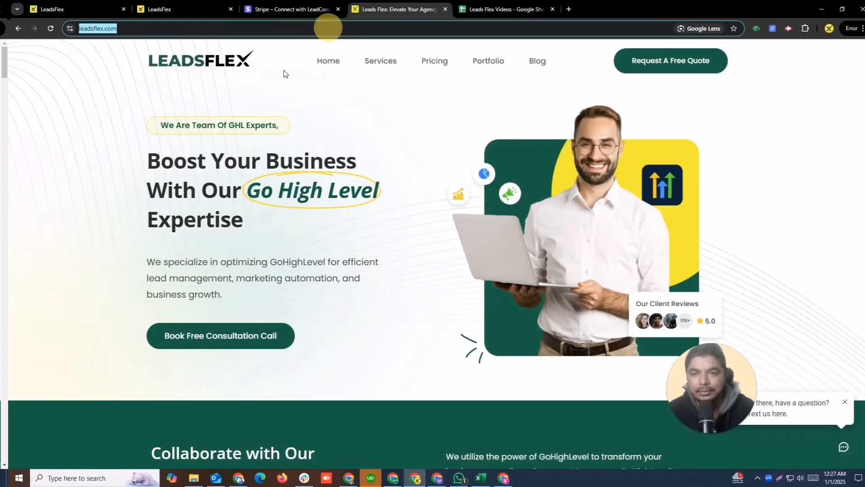